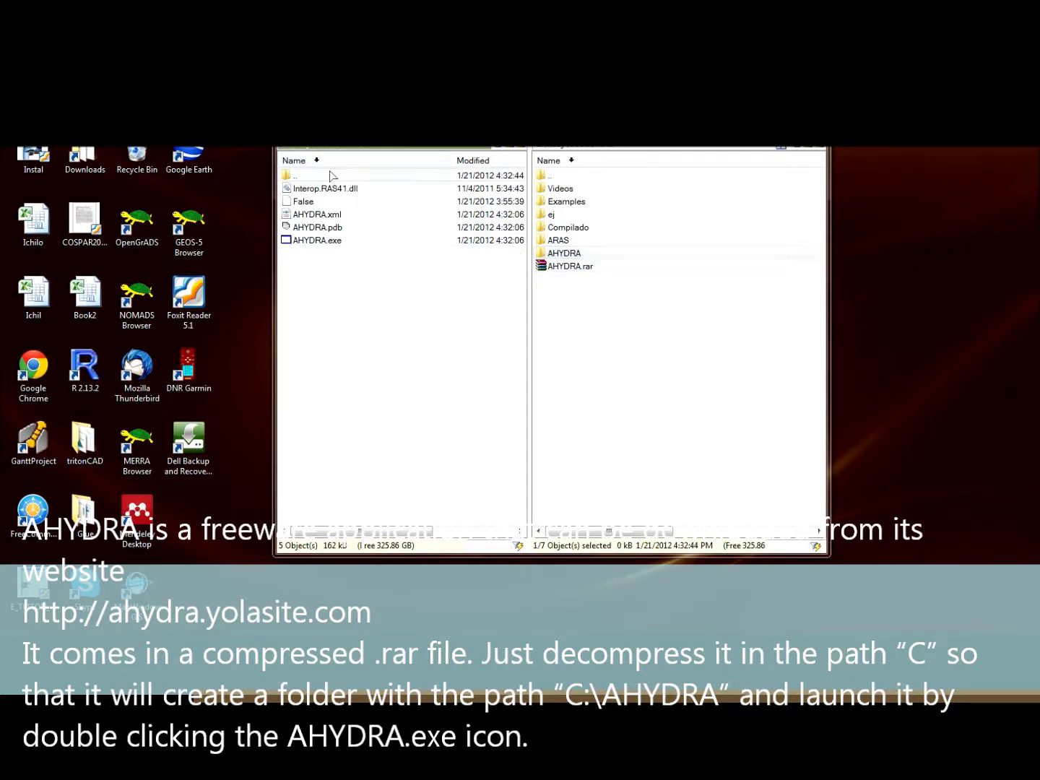
- Launch AHYDRA.exe from the AHYDRA folder in FreeCommander
double_click(318, 241)
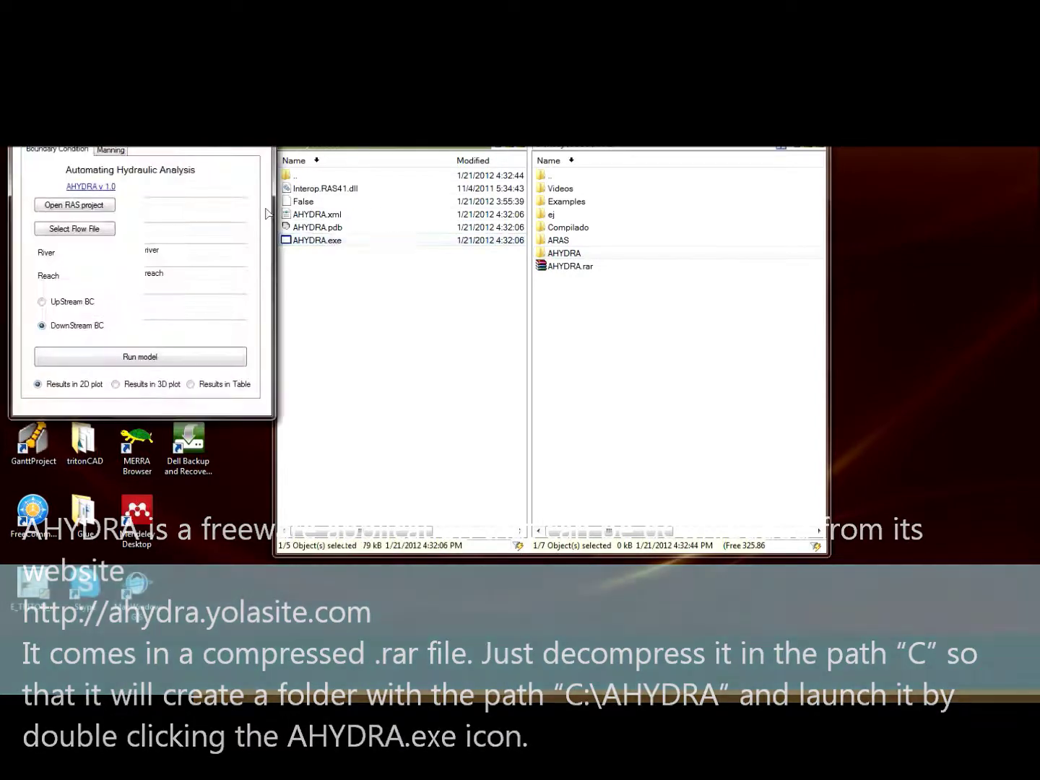
- On AHYDRA's Manning tab, load the Examples.prj HEC-RAS project and begin the left overbank roughness entry
left_click_drag(174, 2, 508, 244)
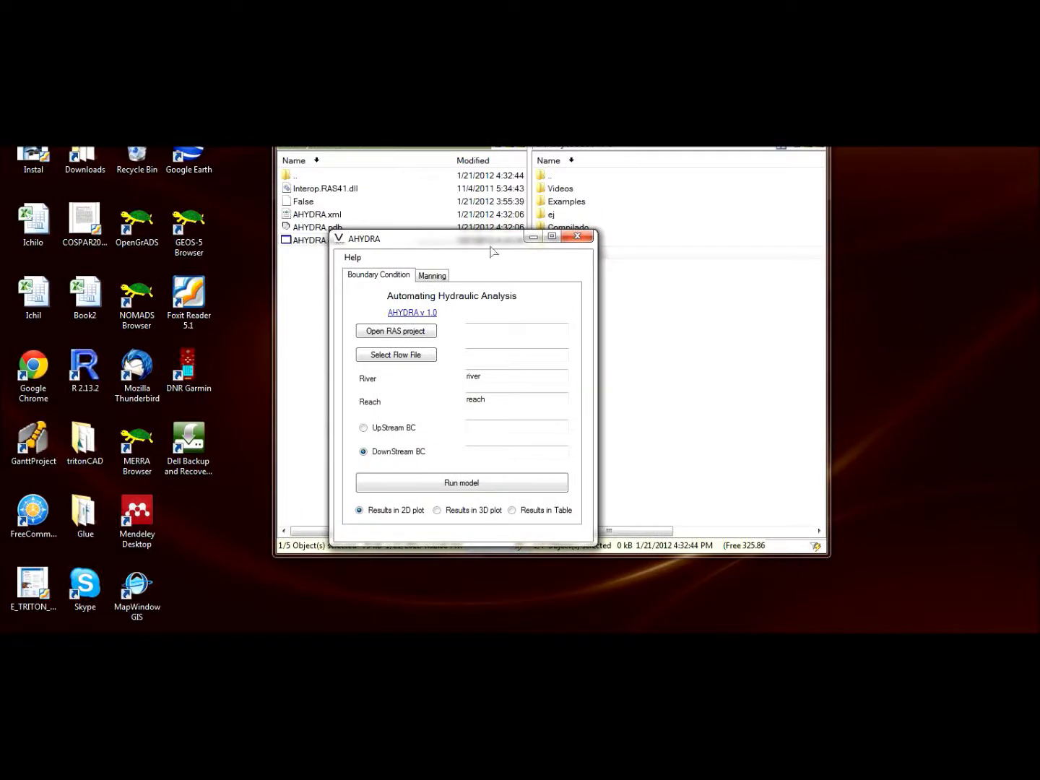
left_click(435, 280)
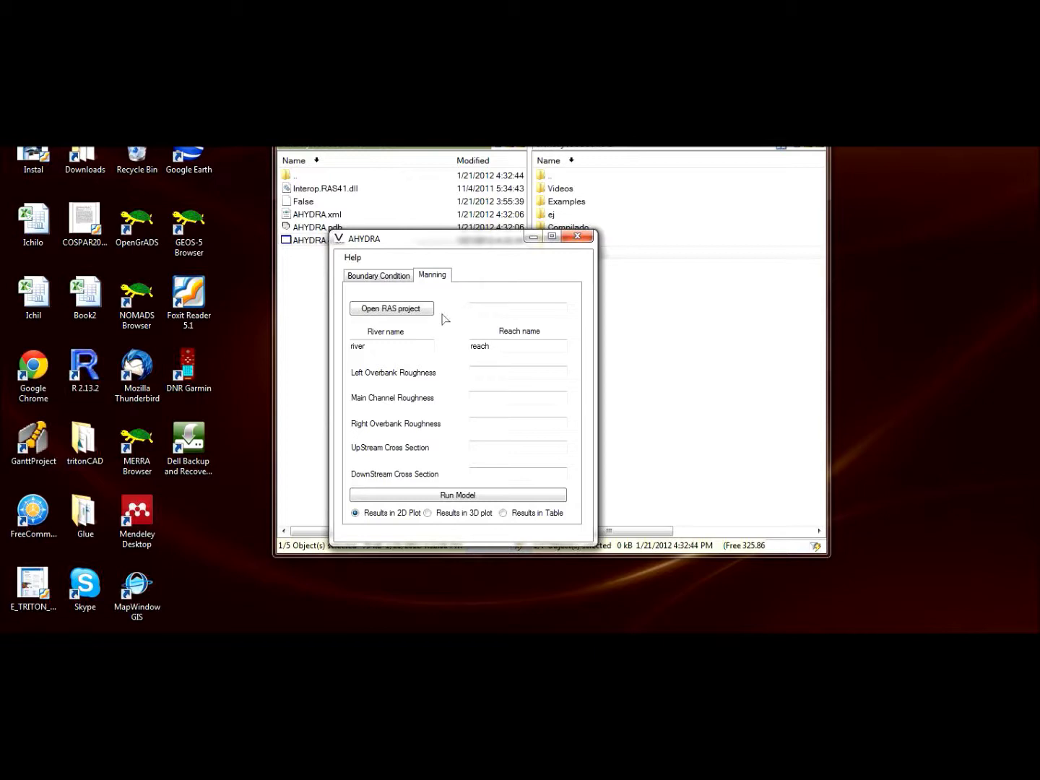
left_click(407, 312)
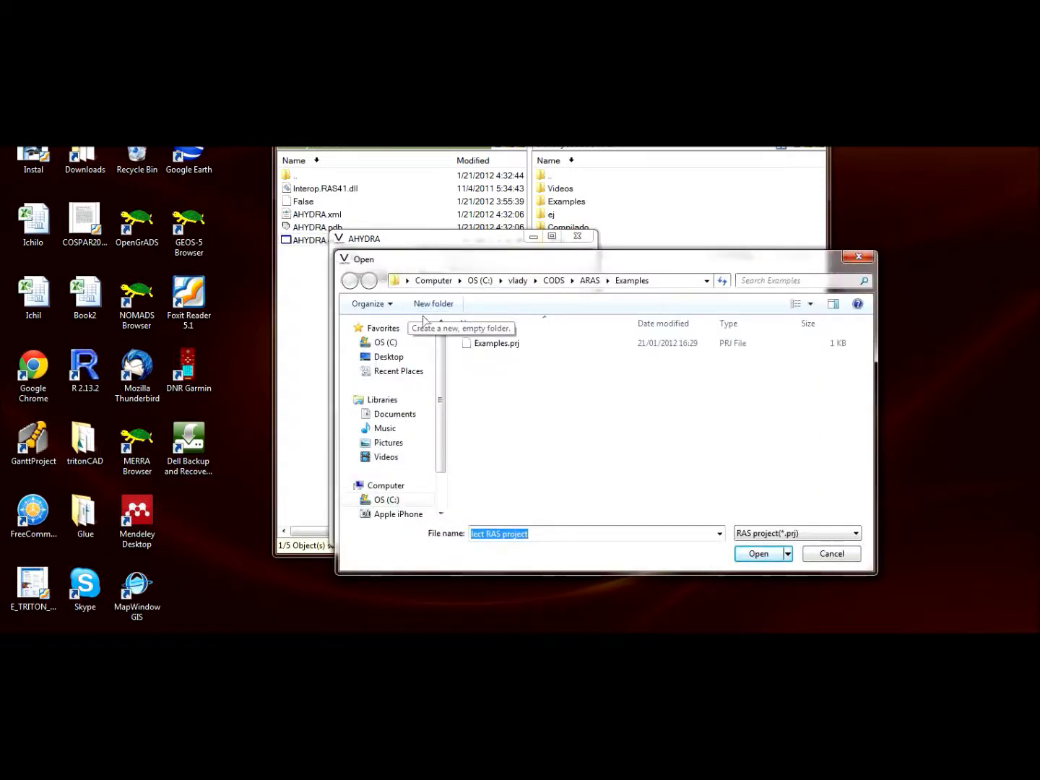
double_click(494, 344)
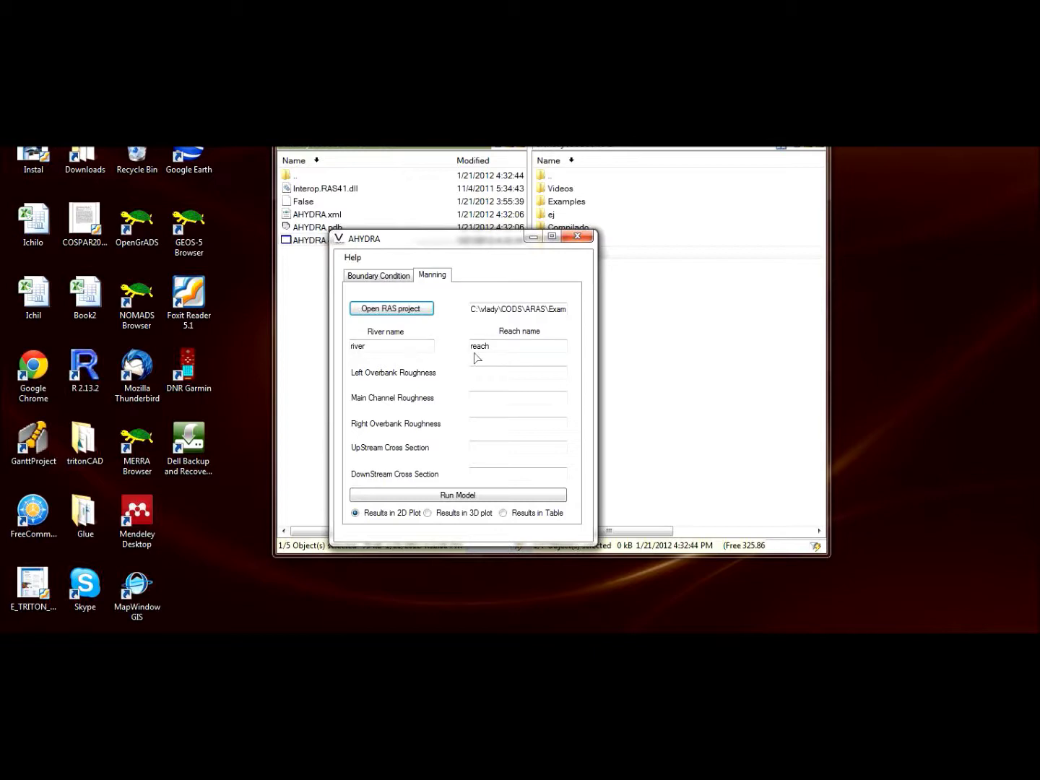
left_click(482, 372)
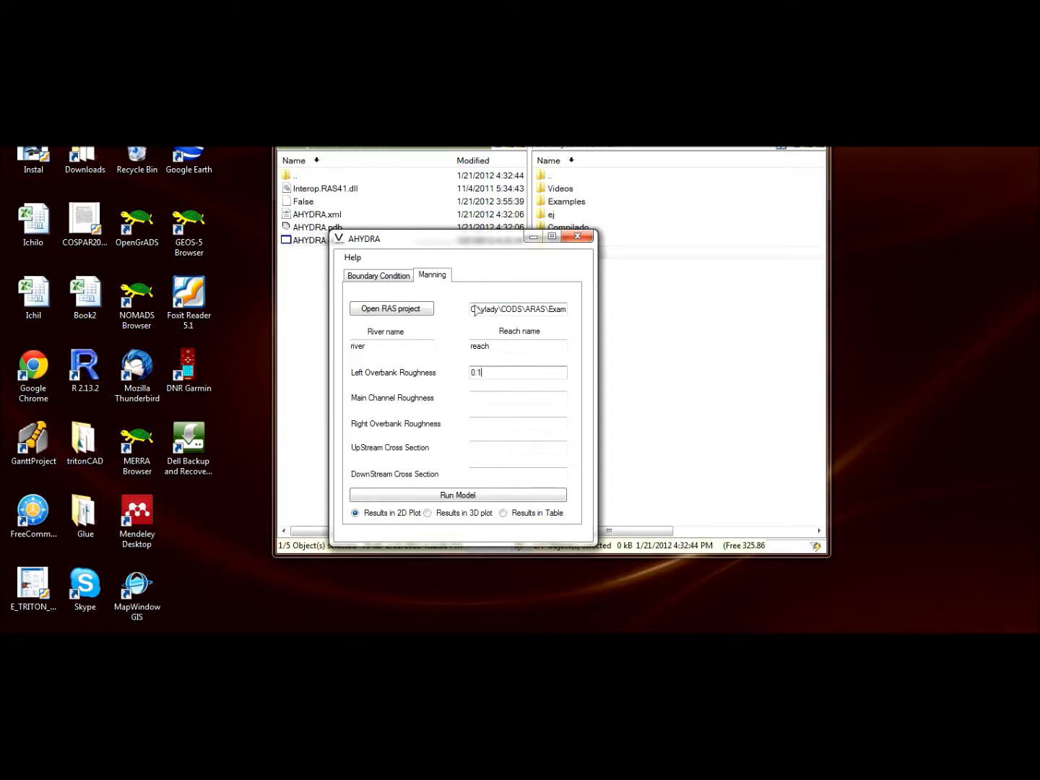
- Finish the 0.2 main channel and 0.3 right overbank roughness, then launch HEC-RAS 4.1.0
key("Tab")
key("Tab")
key("super")
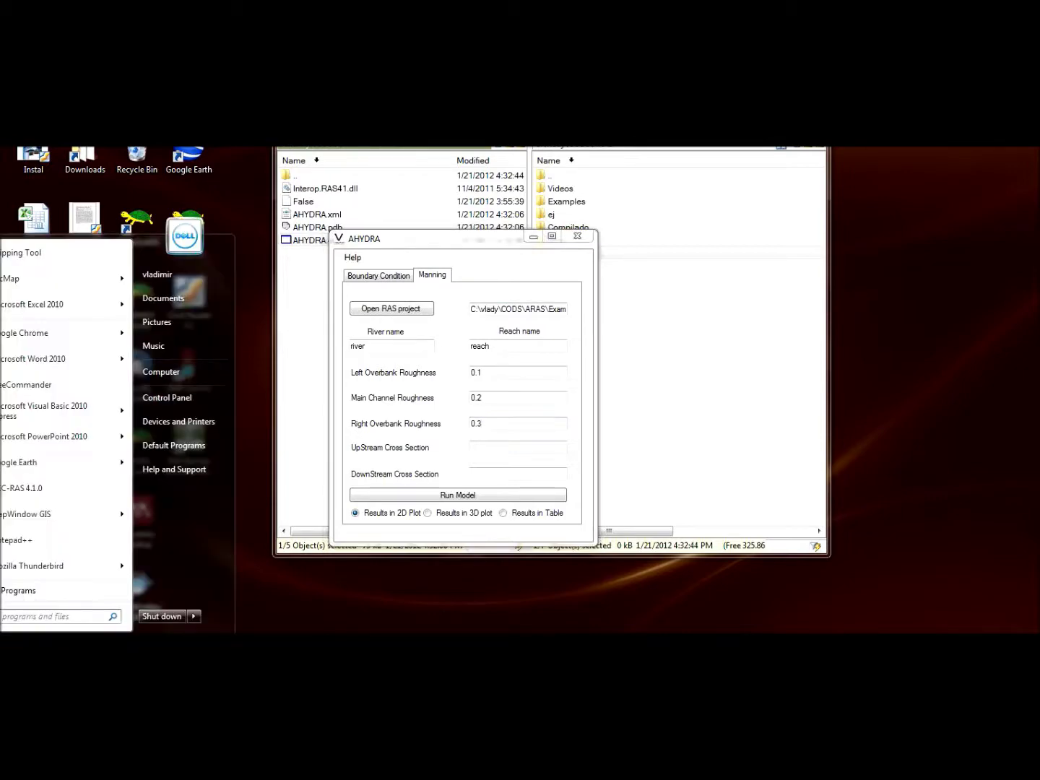
left_click(22, 488)
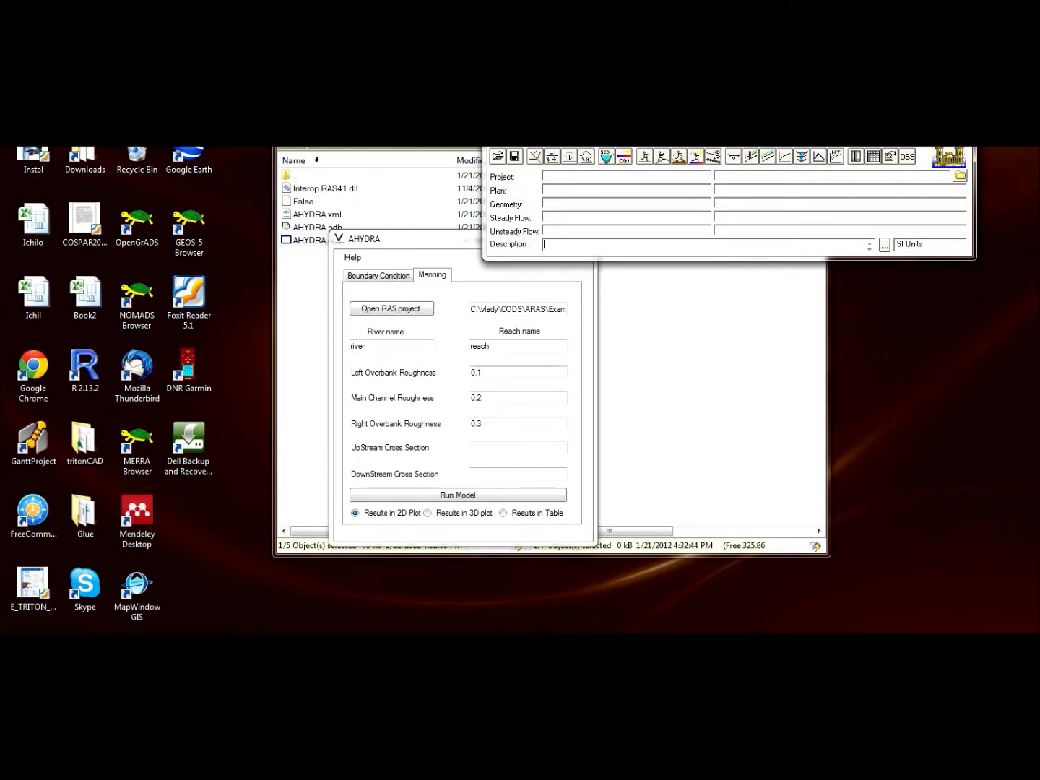
- In HEC-RAS, reopen the Examples project from the recent projects list
left_click_drag(624, 120, 500, 283)
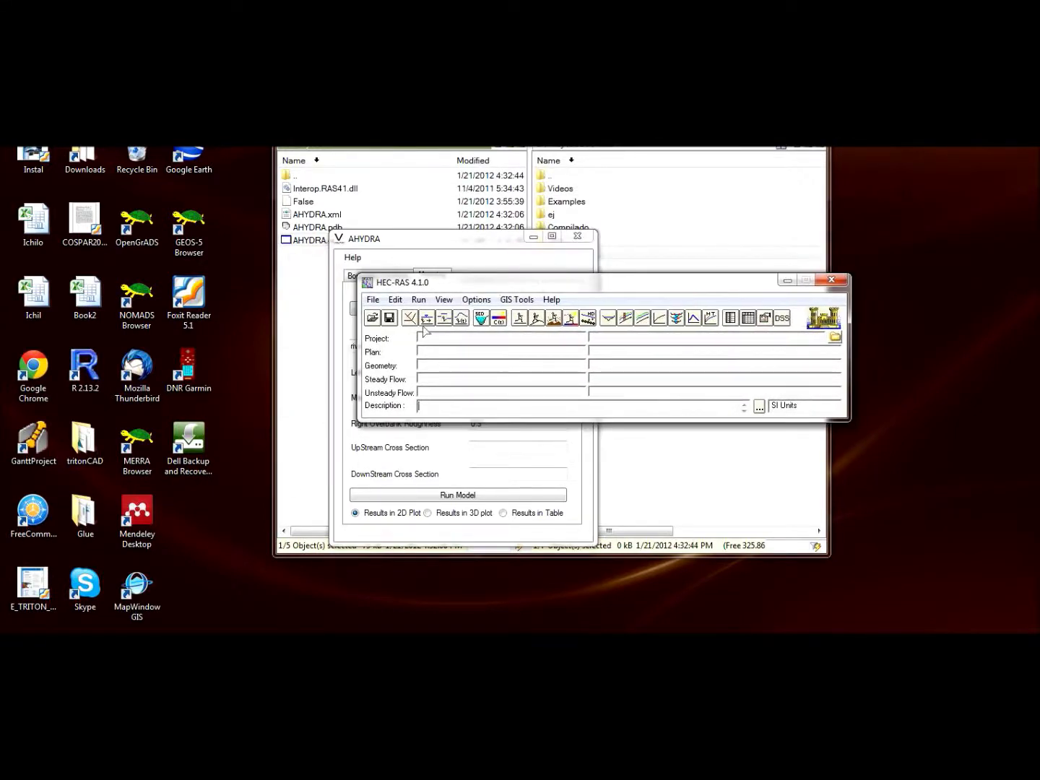
left_click(372, 300)
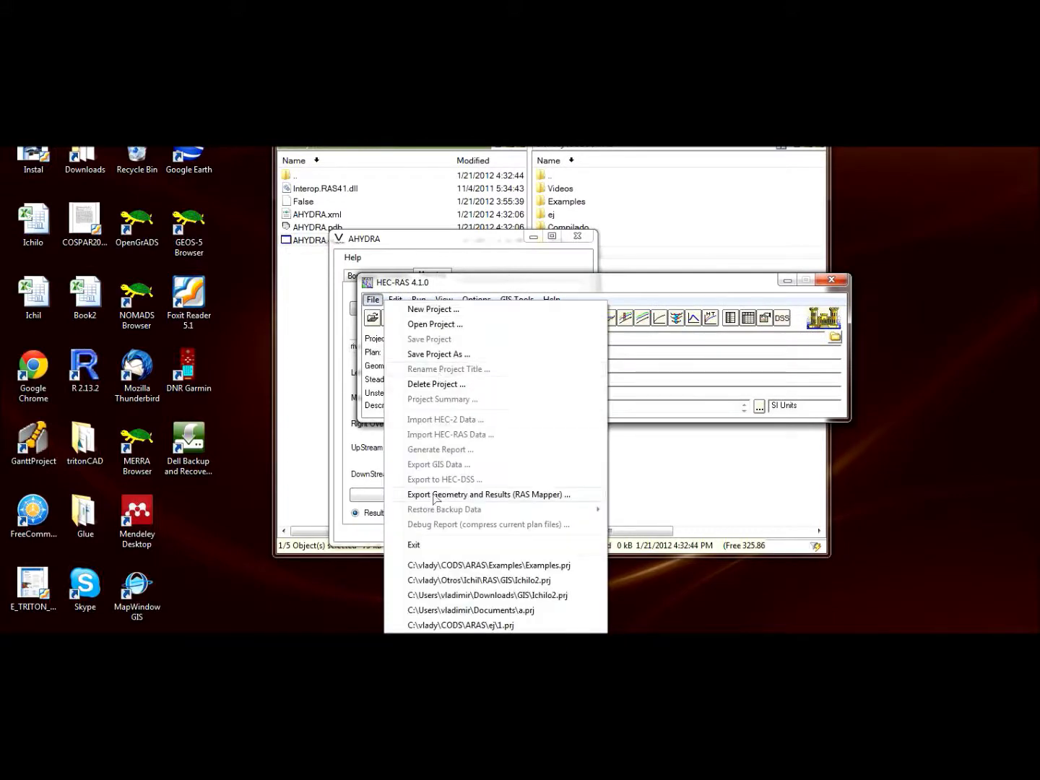
left_click(439, 567)
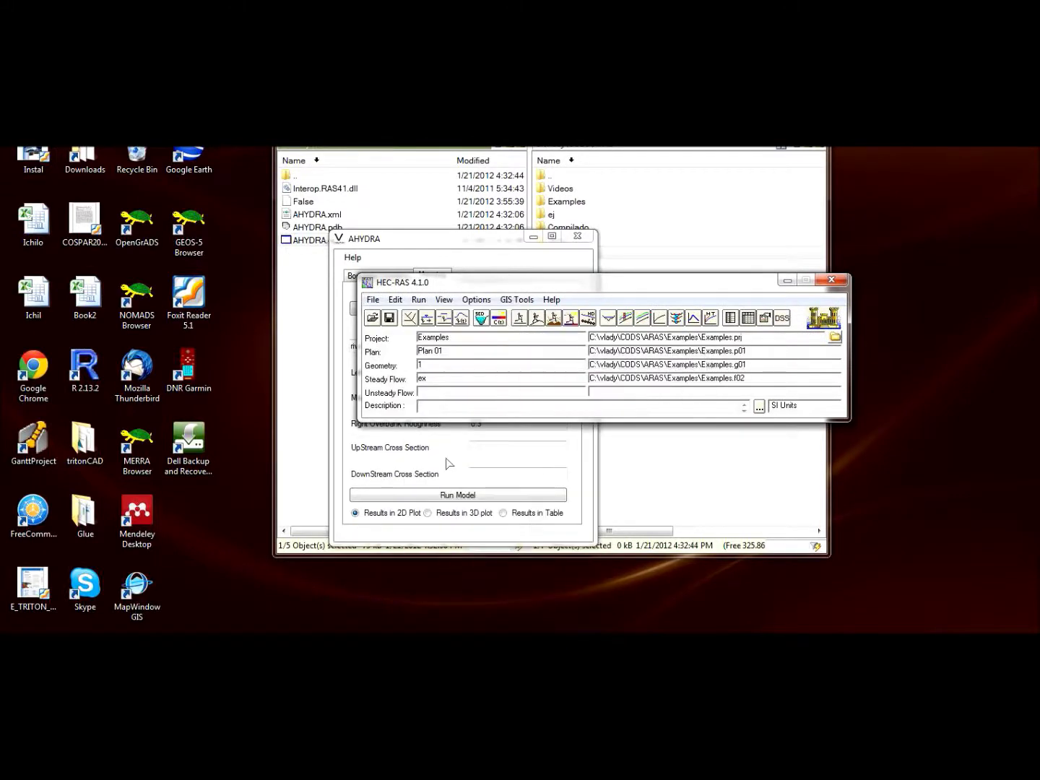
- Inspect the geometric data for cross sections 10 through 3, then close geometry and HEC-RAS
left_click(410, 317)
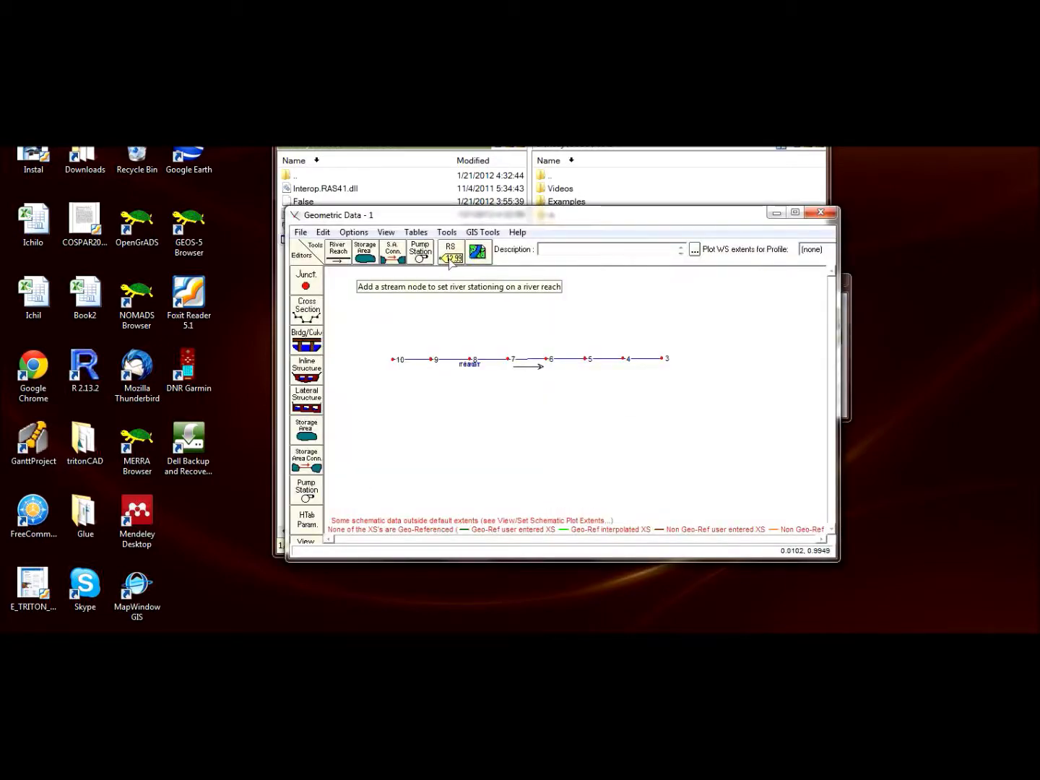
left_click(449, 261)
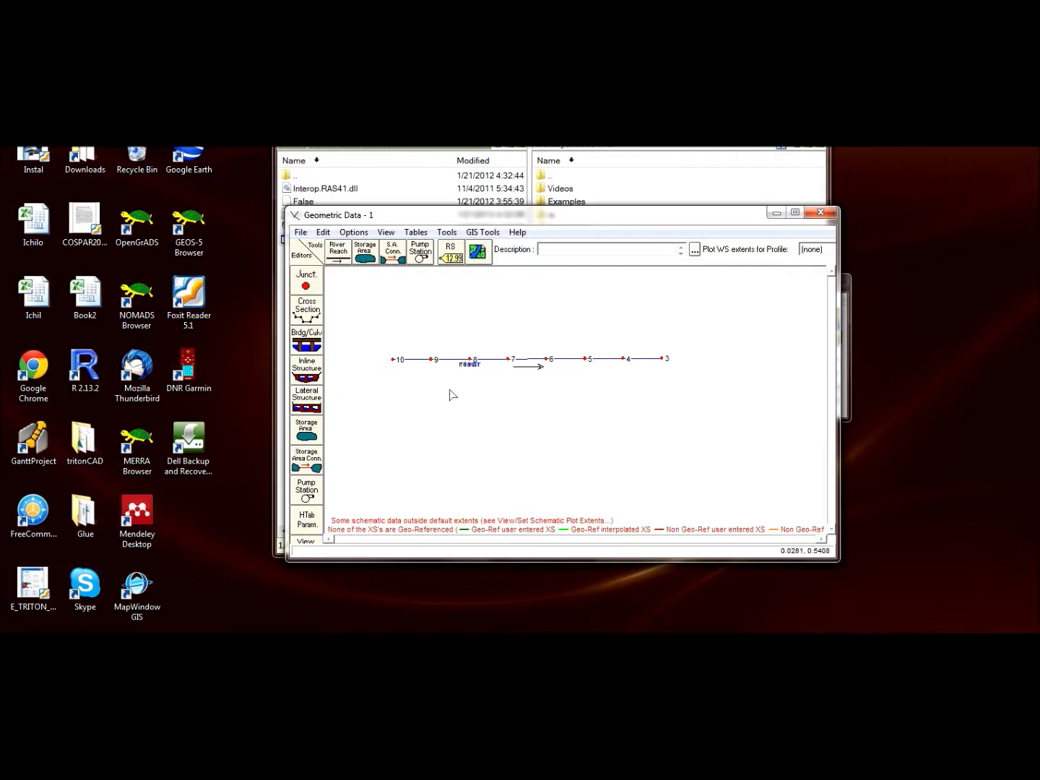
left_click_drag(520, 225, 560, 204)
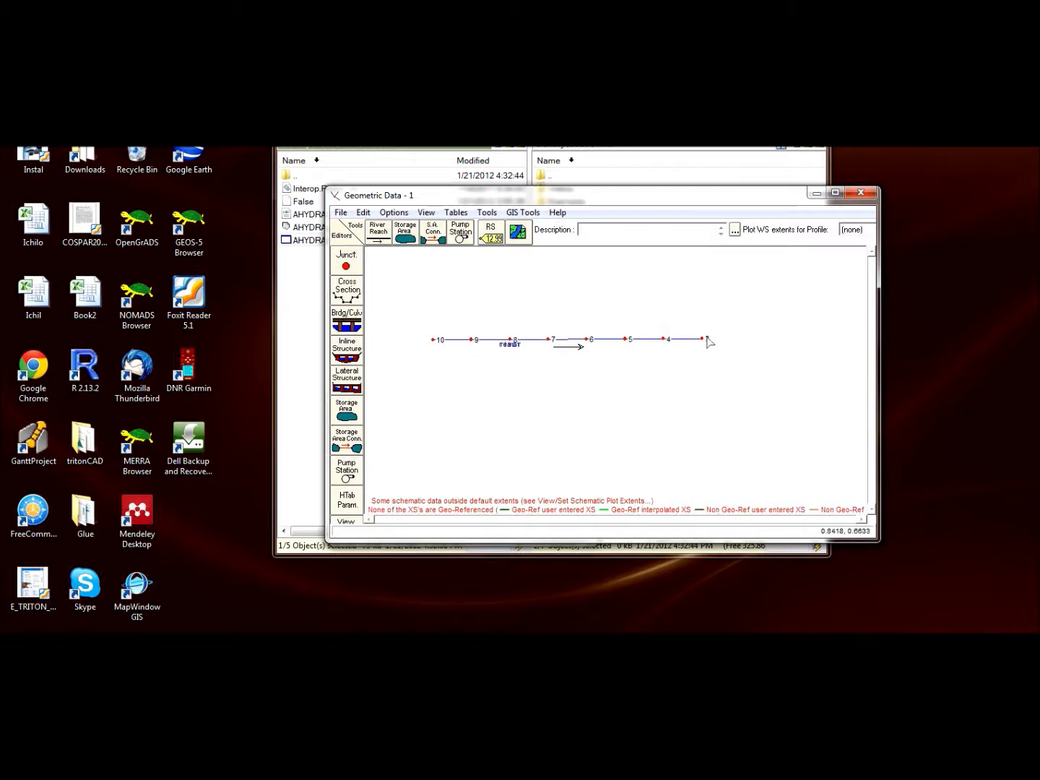
mouse_move(751, 196)
left_mouse_down()
mouse_move(743, 423)
mouse_move(574, 494)
mouse_move(578, 513)
mouse_move(756, 212)
left_mouse_up()
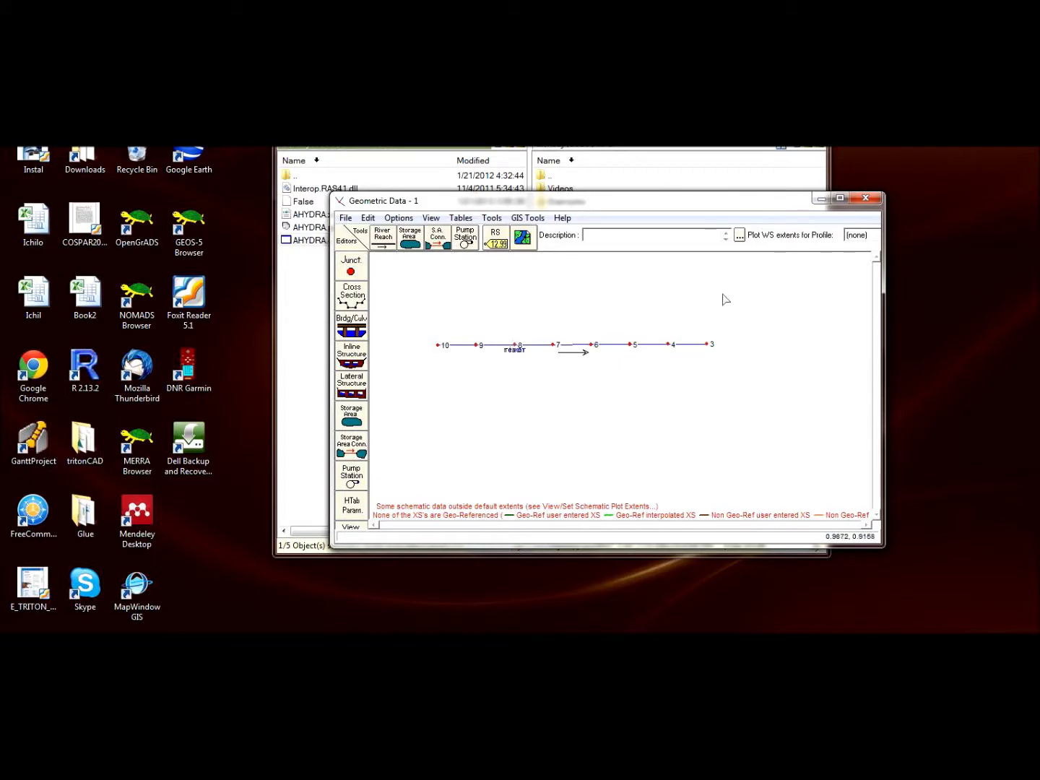
left_click(864, 199)
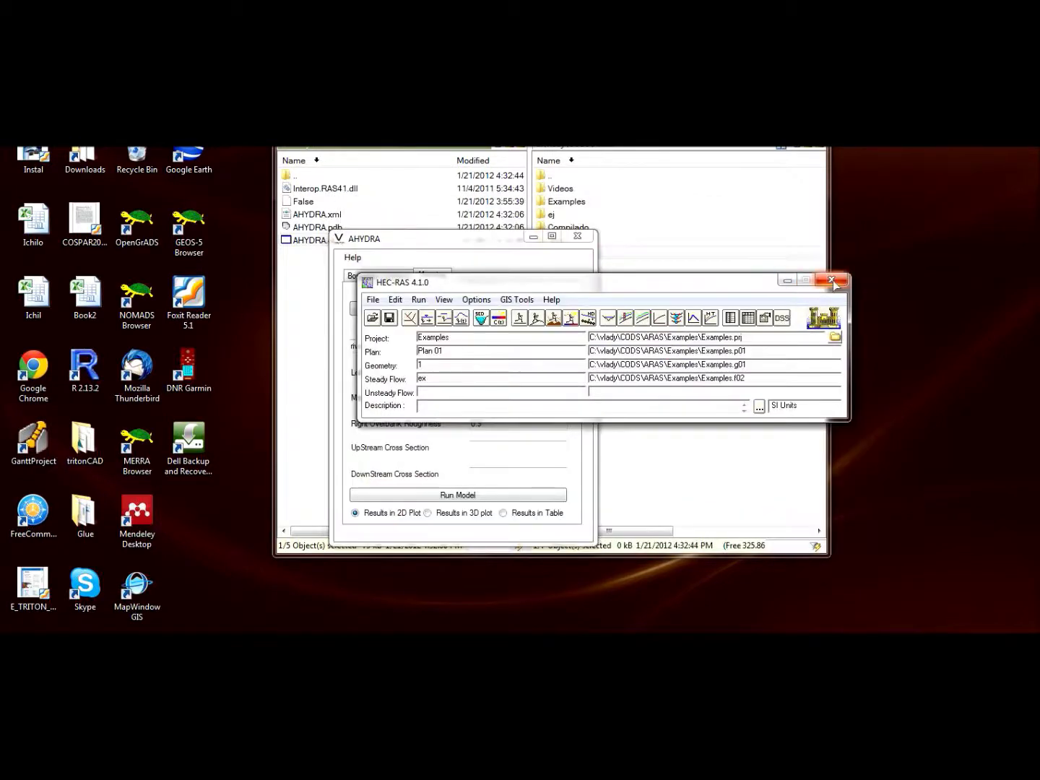
left_click(832, 284)
- Set upstream cross section 9 and downstream 2, then run the model with tabular results
left_click(532, 453)
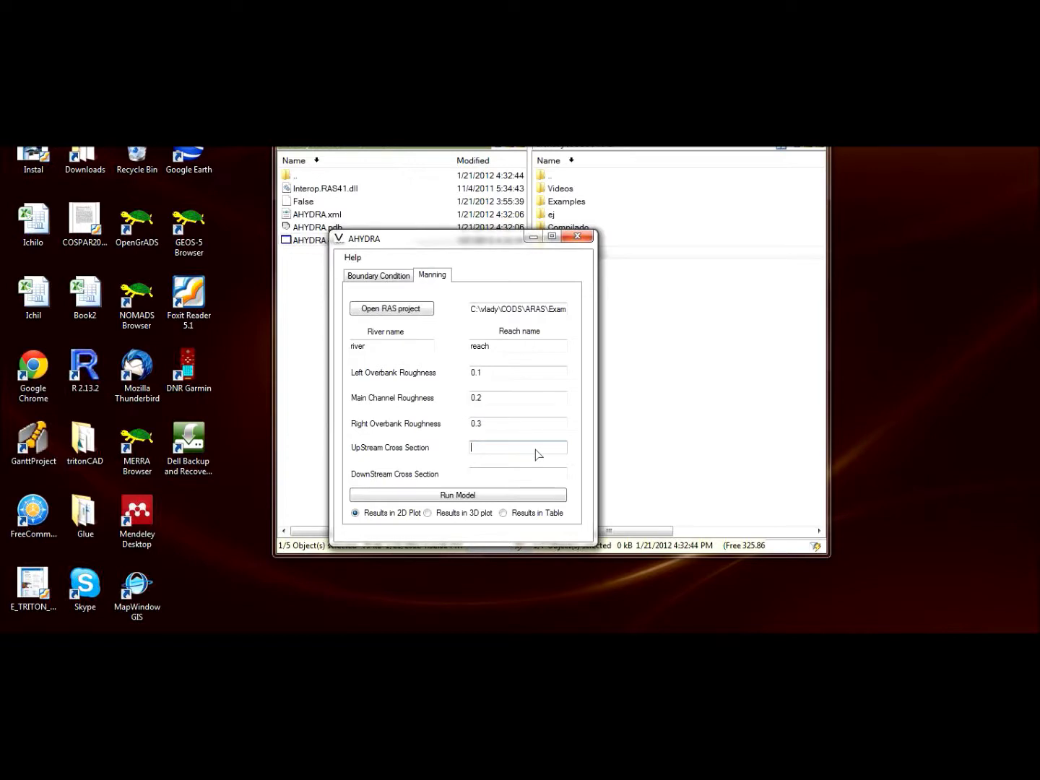
key("Tab")
type("2")
left_click(503, 514)
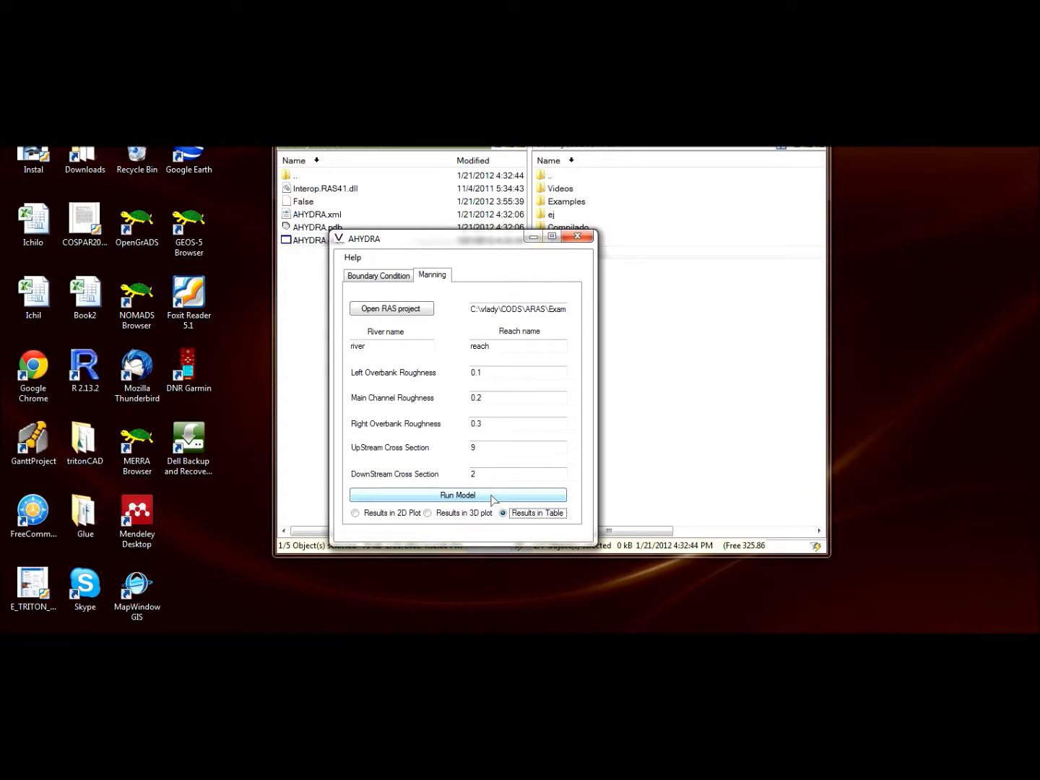
left_click(492, 496)
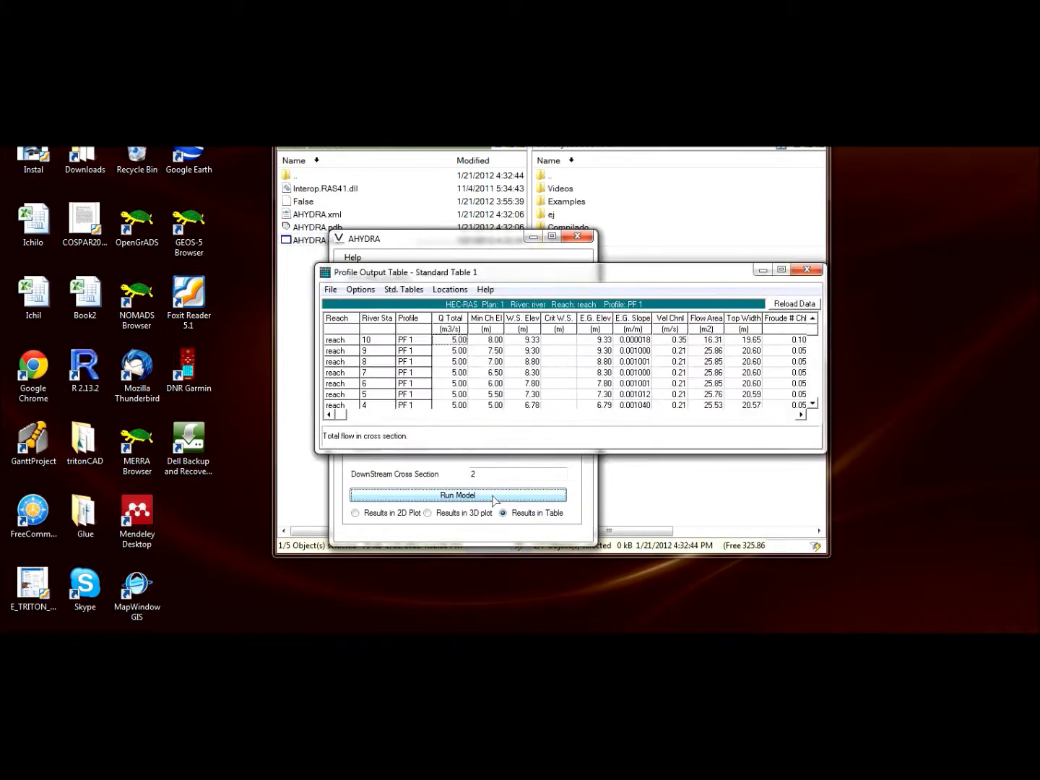
left_click(330, 290)
- Open the profile output table's column-heading definition dialog
left_click(332, 290)
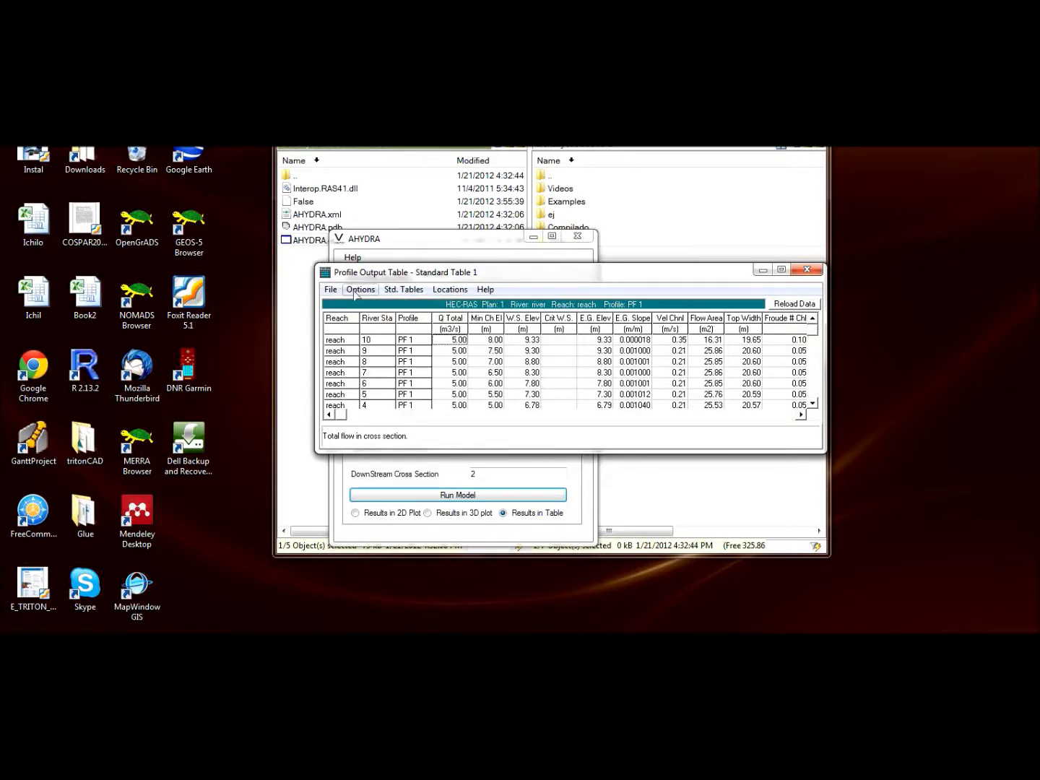
left_click(353, 290)
left_click(397, 451)
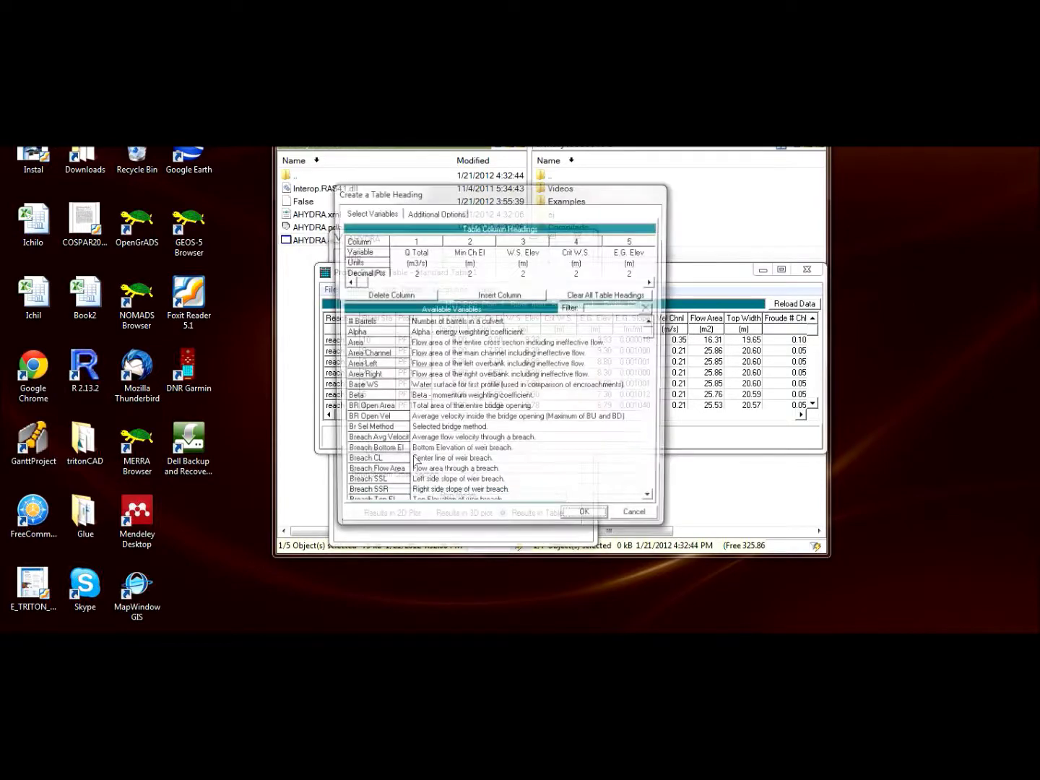
left_click(655, 465)
left_click(655, 465)
left_click(655, 464)
left_click(655, 464)
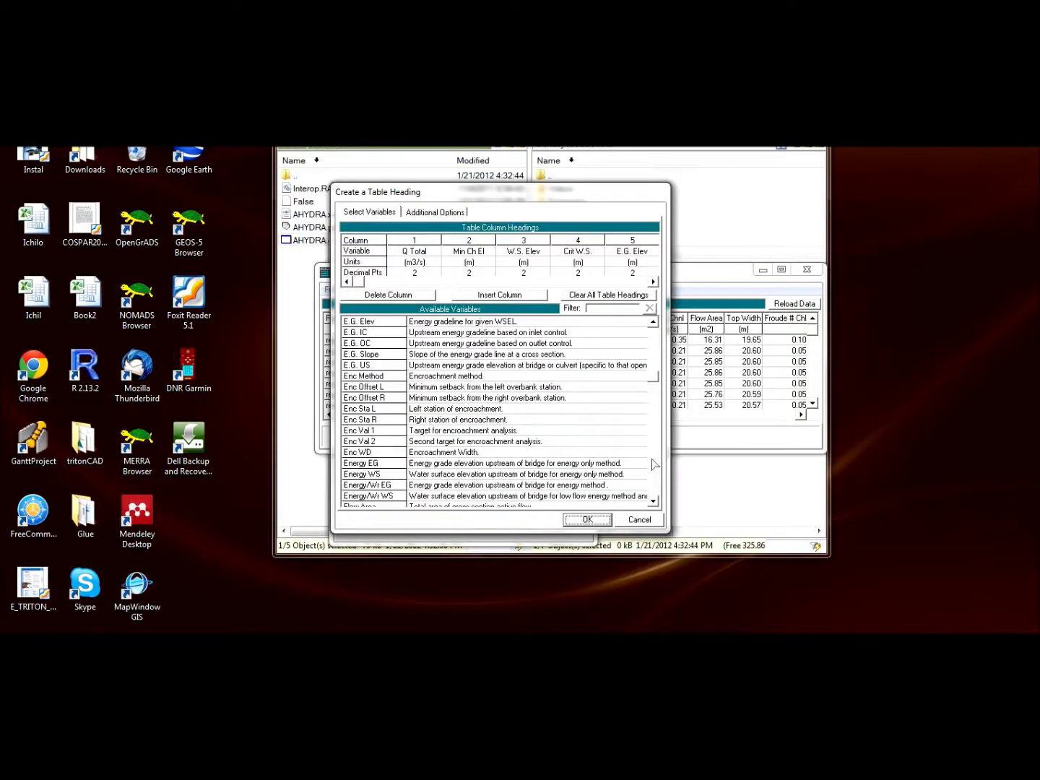
left_click(655, 464)
left_click(655, 465)
left_click(655, 465)
left_click(655, 464)
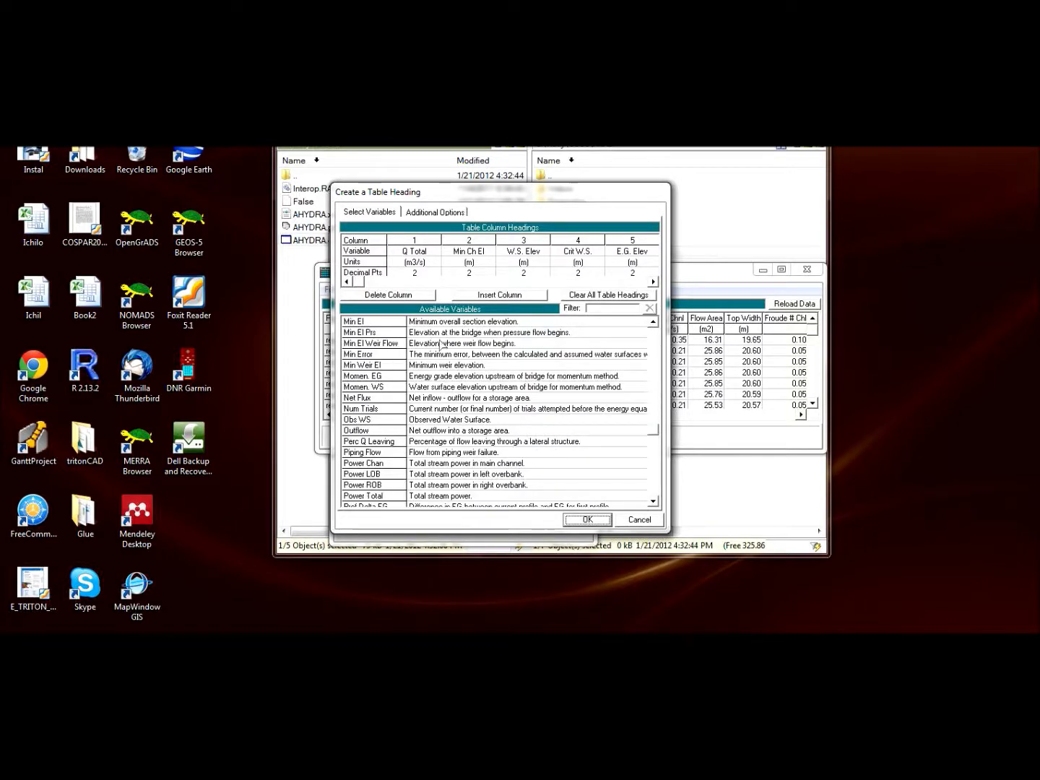
left_click(653, 323)
left_click(654, 323)
left_click(653, 322)
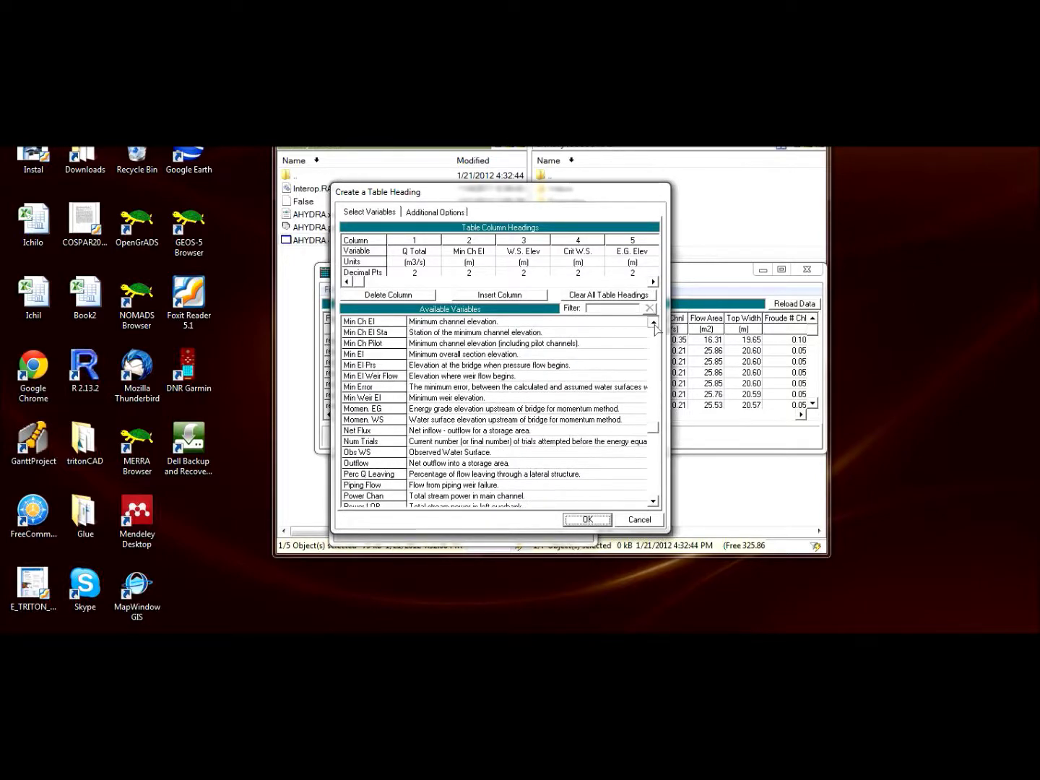
left_click(654, 324)
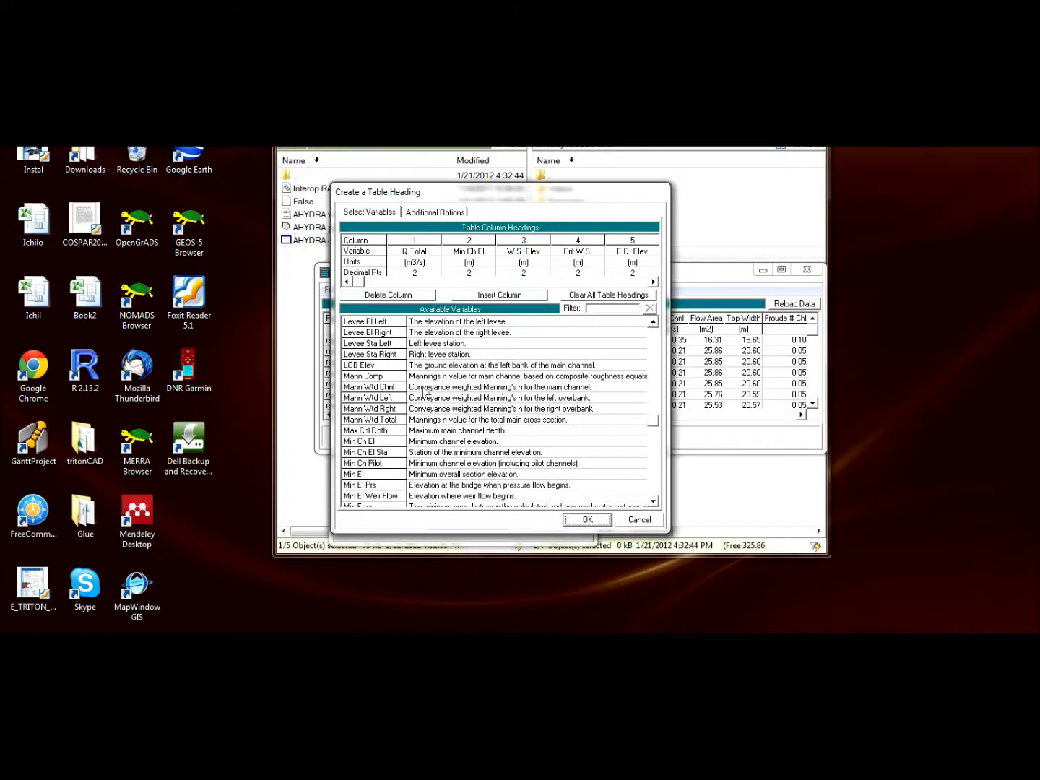
- Add Mann Wtd Left, Mann Wtd Rght and Mann Wtd Chnl columns, confirm, and move the table aside
double_click(427, 397)
double_click(427, 408)
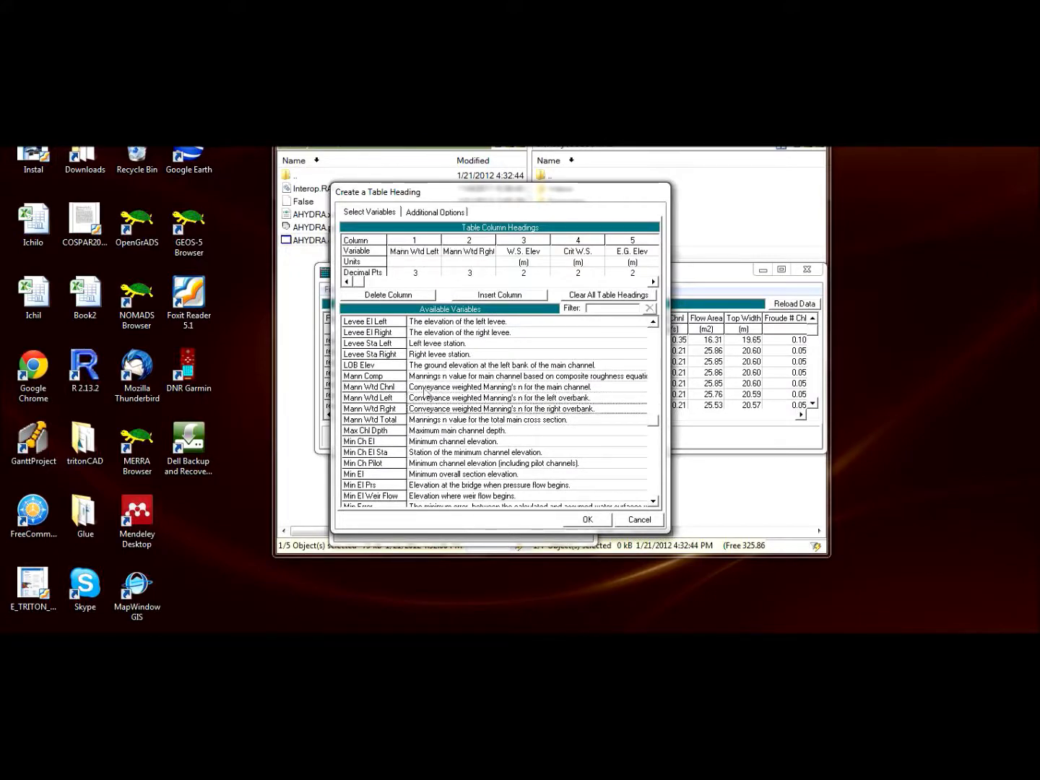
double_click(426, 388)
left_click(586, 520)
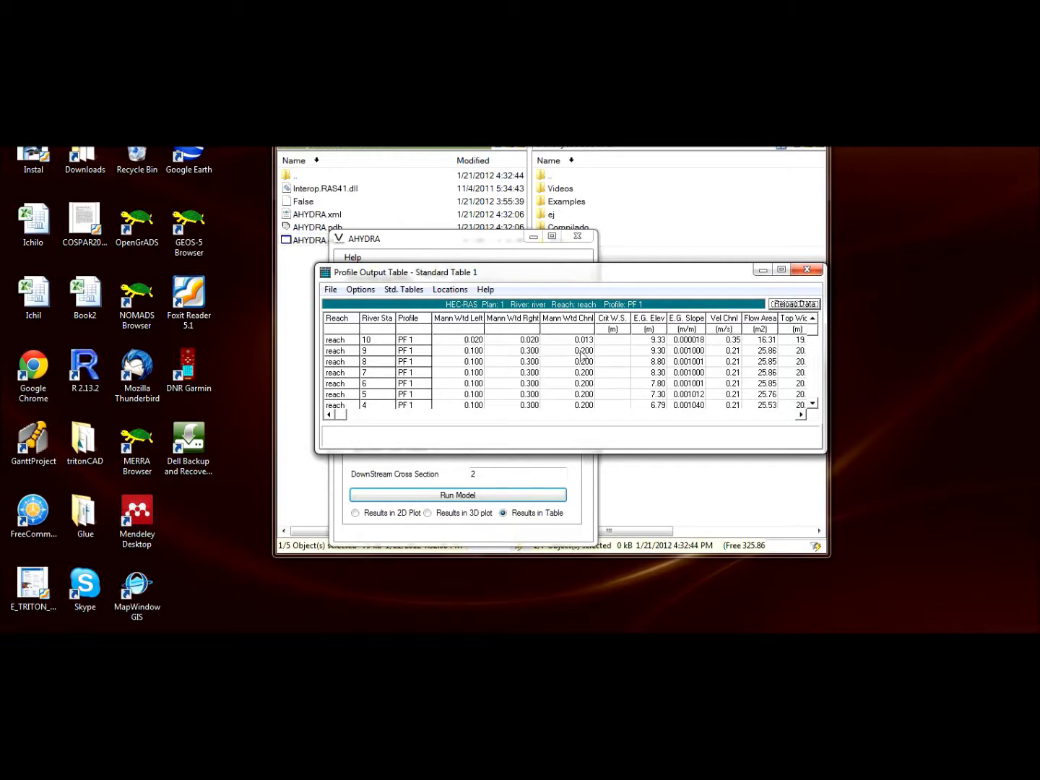
left_click_drag(531, 274, 724, 328)
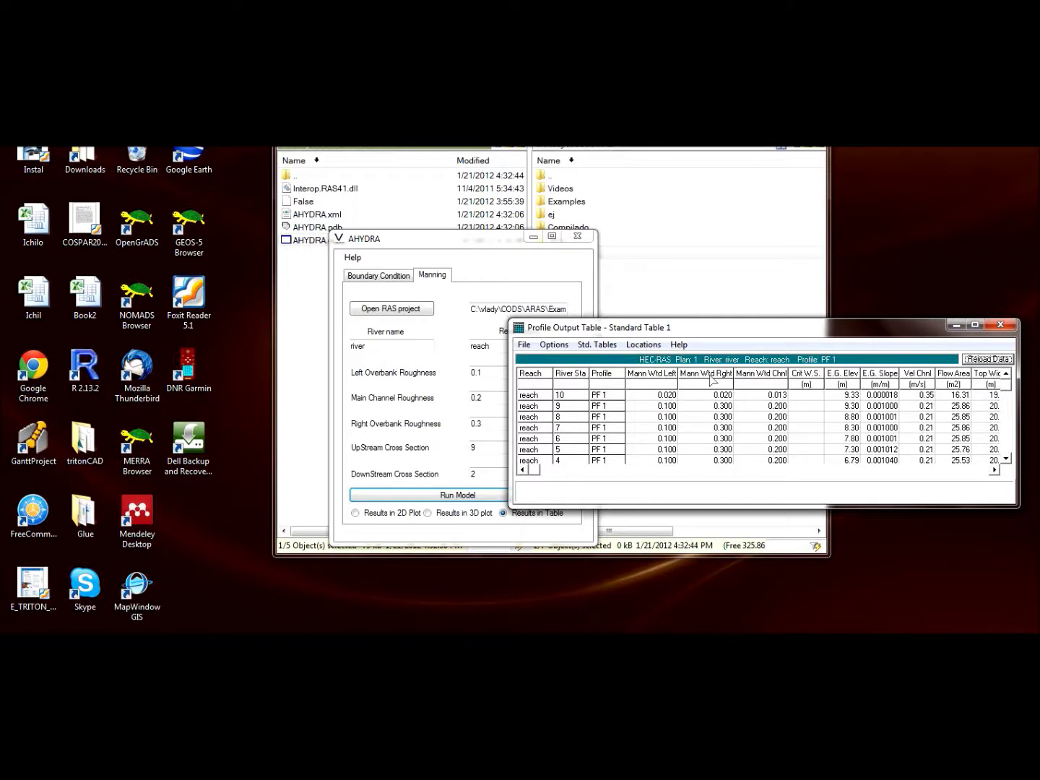
- Switch output to 2D Plot, enter roughness 0.013, 0.012 and 0.13, and rerun the model
left_click(1000, 324)
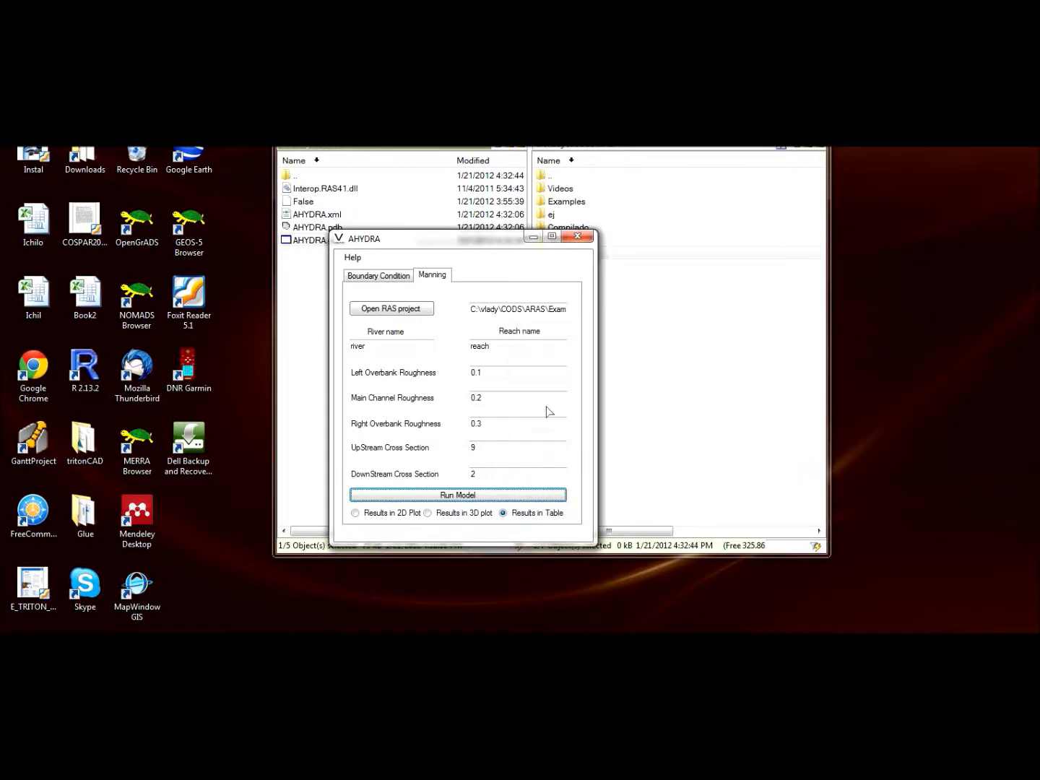
left_click(371, 517)
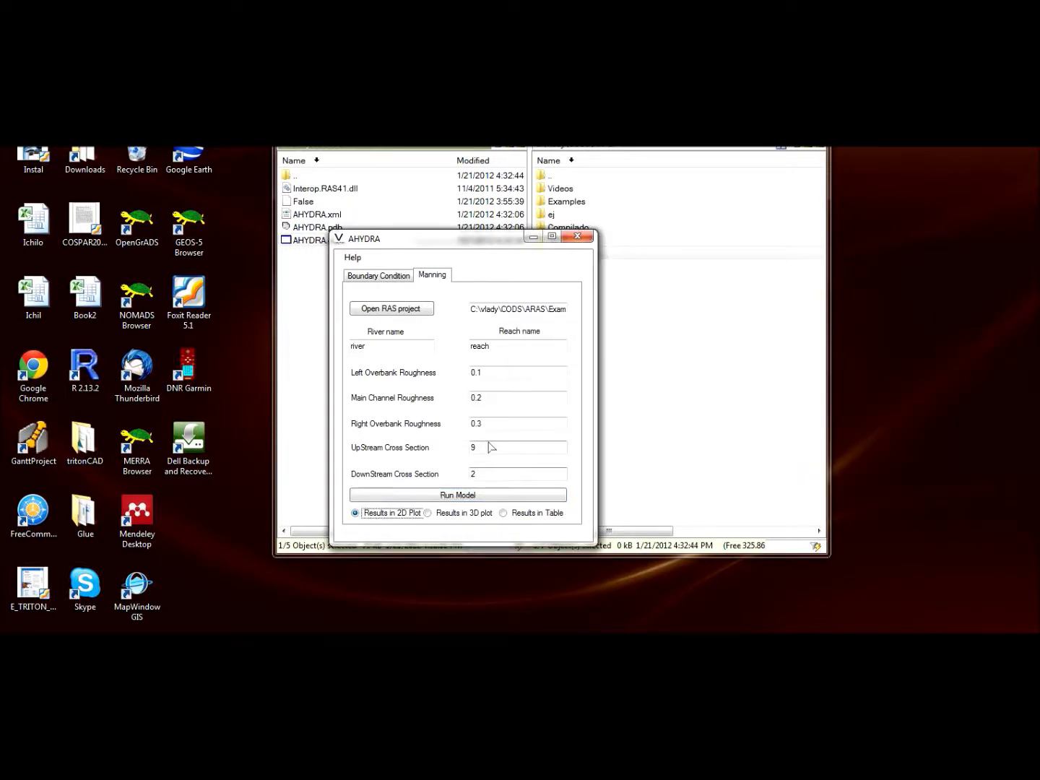
left_click(516, 377)
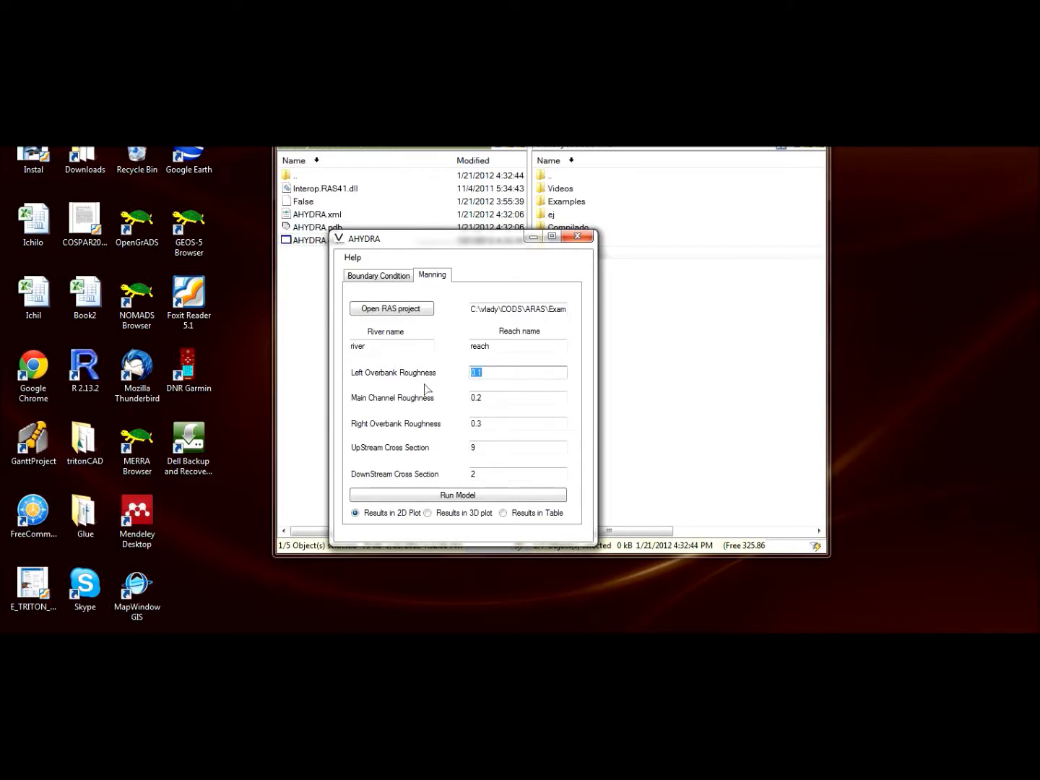
type("0.")
key("Tab")
type("0.012")
key("Tab")
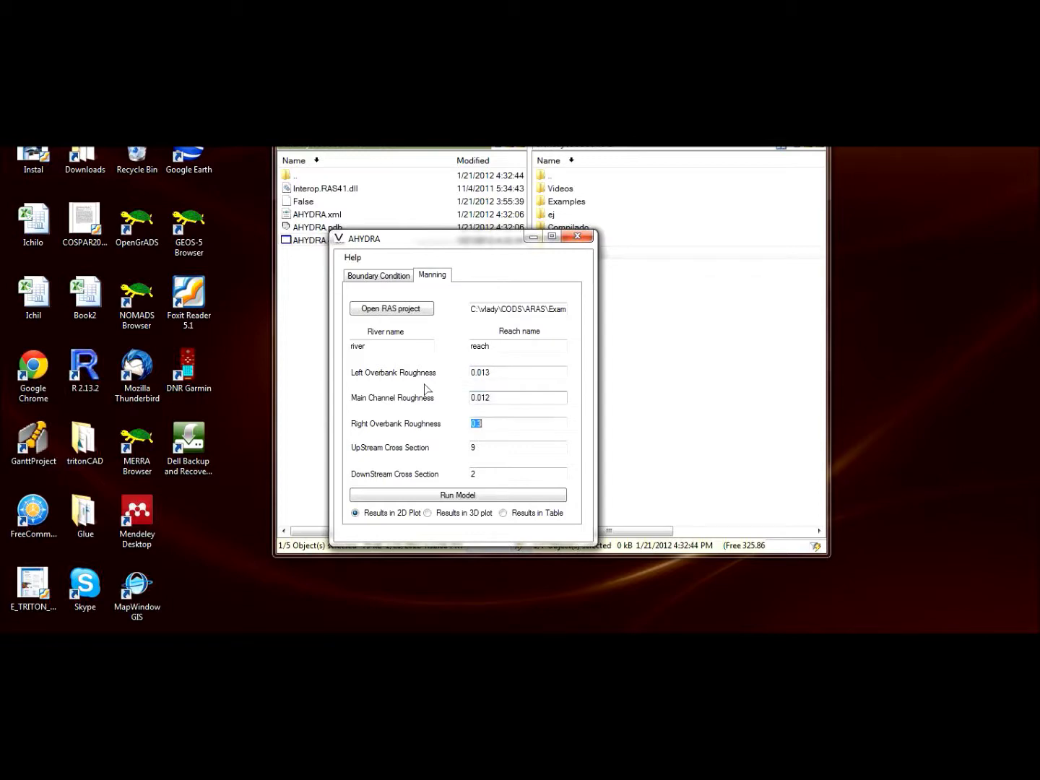
type("0")
left_click(393, 503)
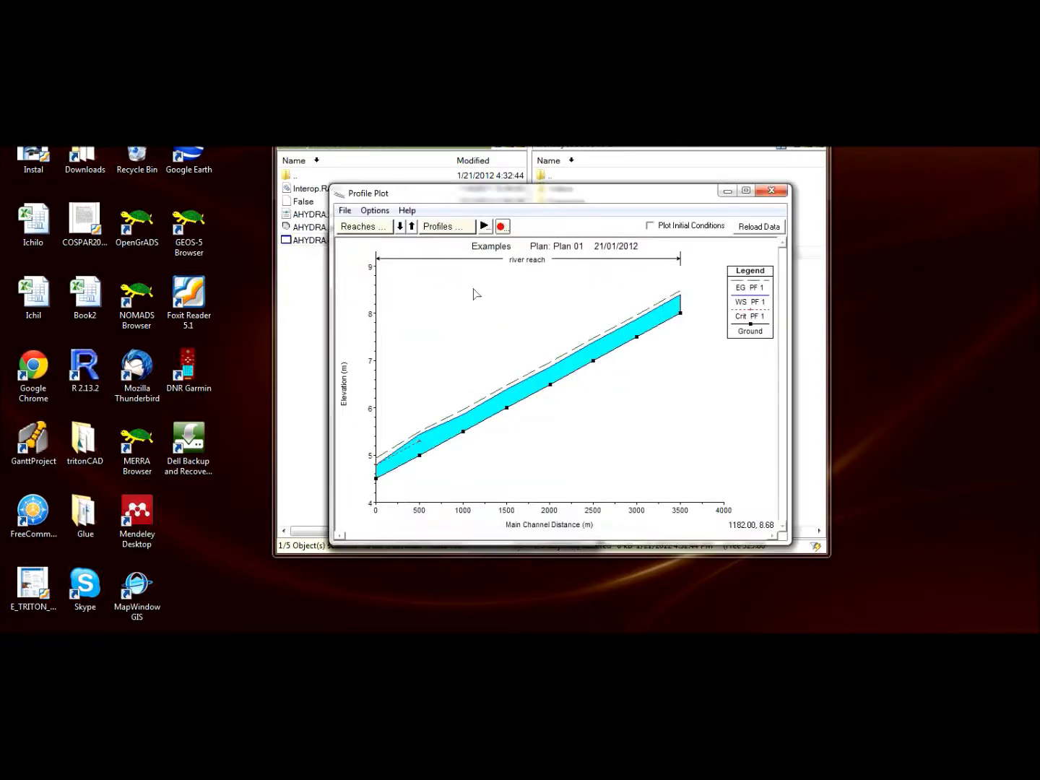
left_click_drag(476, 193, 680, 188)
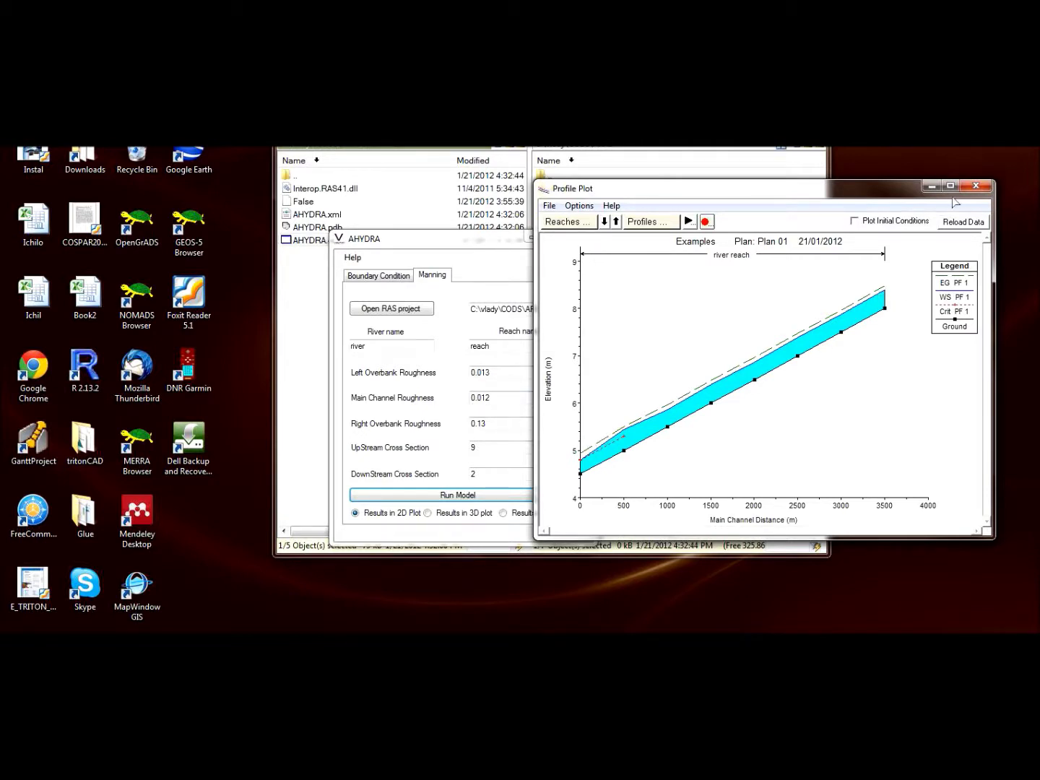
- Re-enter roughness 0.1, 0.2 and 0.3, rerun the 2D profile, and close the plot
left_click(975, 185)
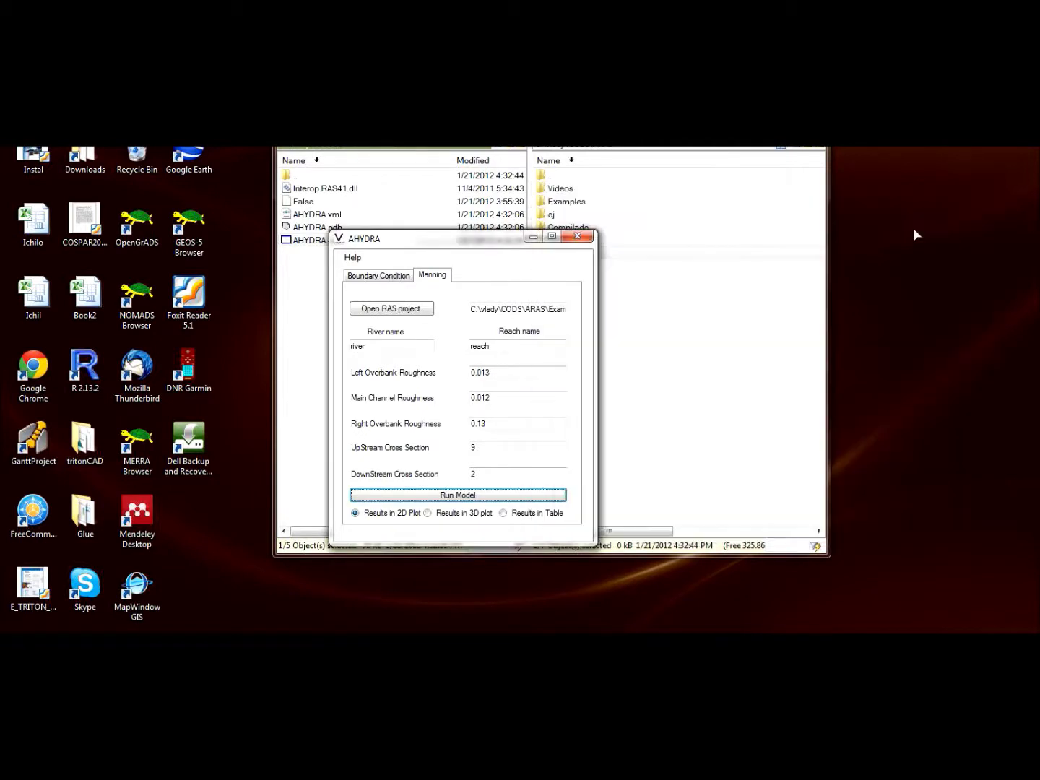
double_click(514, 379)
type("0.1")
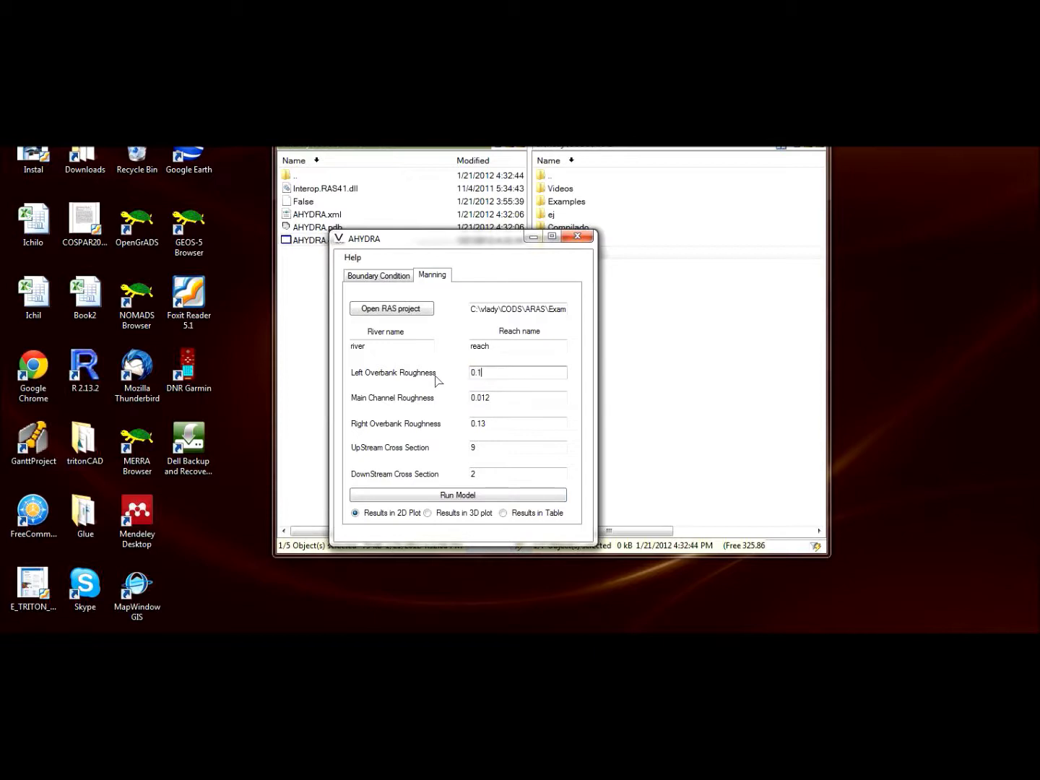
key("Tab")
type("0.")
key("Tab")
type("0.")
key("Tab")
key("Tab")
key("Tab")
key("Return")
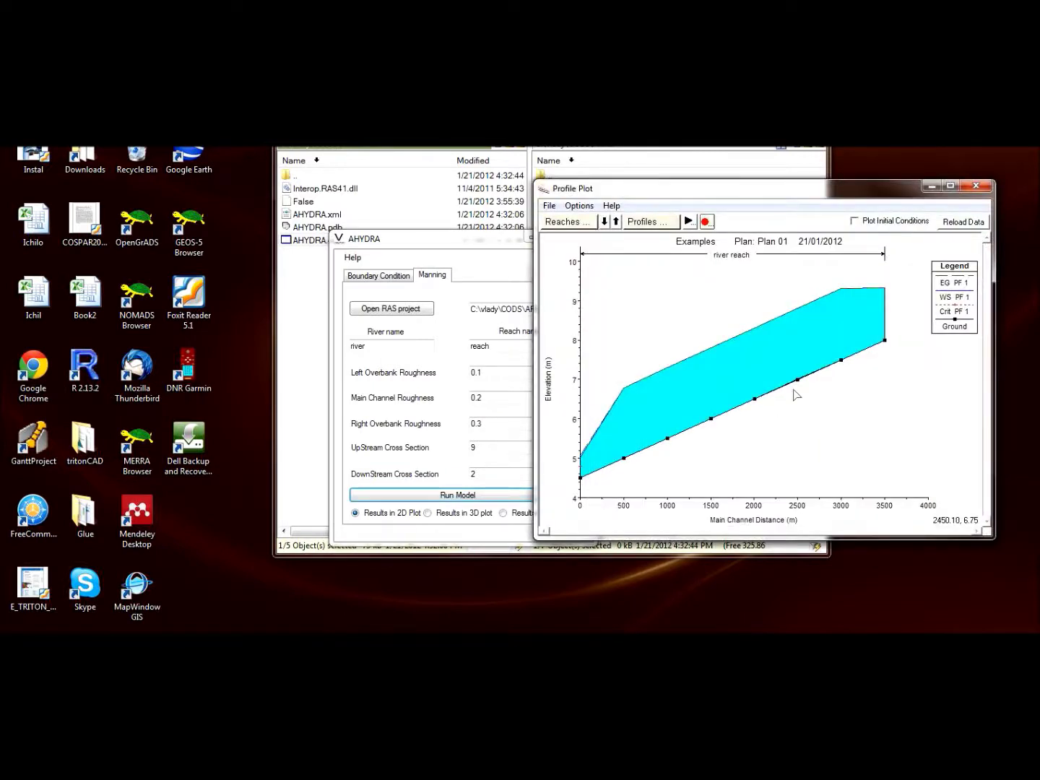
left_click(976, 186)
left_click_drag(515, 378, 490, 379)
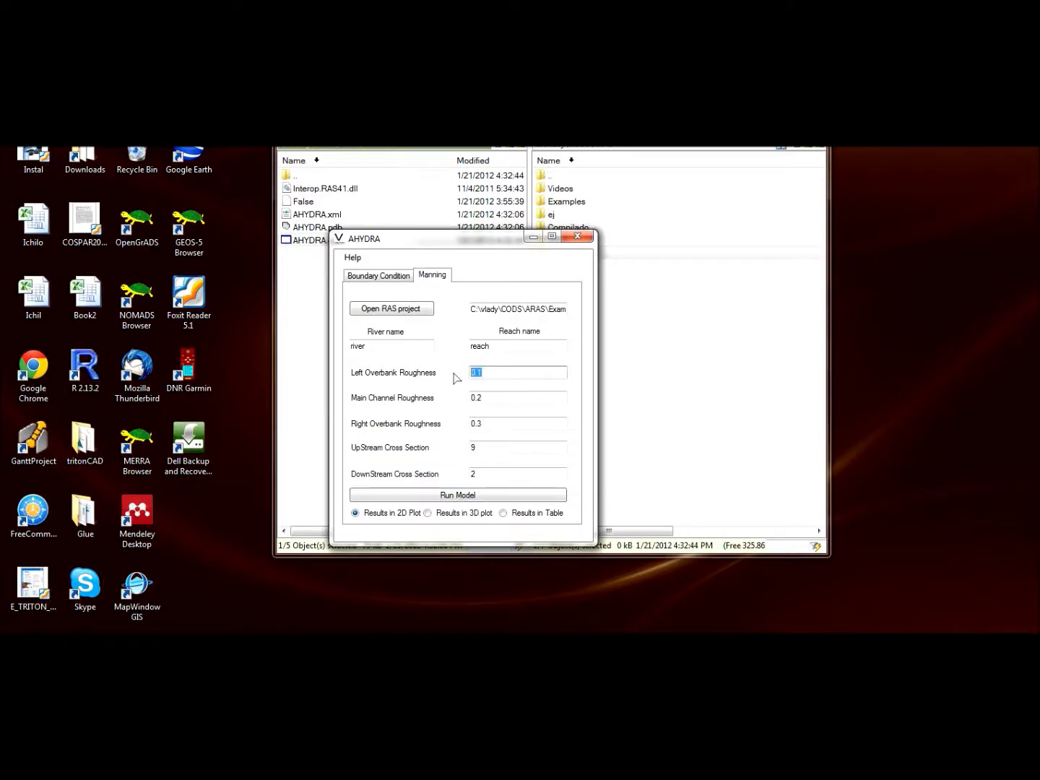
- Enter roughness 0.01, 0.012 and 0.013 for cross sections 6 to 4 and run the model
type("0.01")
key("Tab")
type("0.012")
key("Tab")
type("0.013")
key("Tab")
key("Tab")
left_click(467, 496)
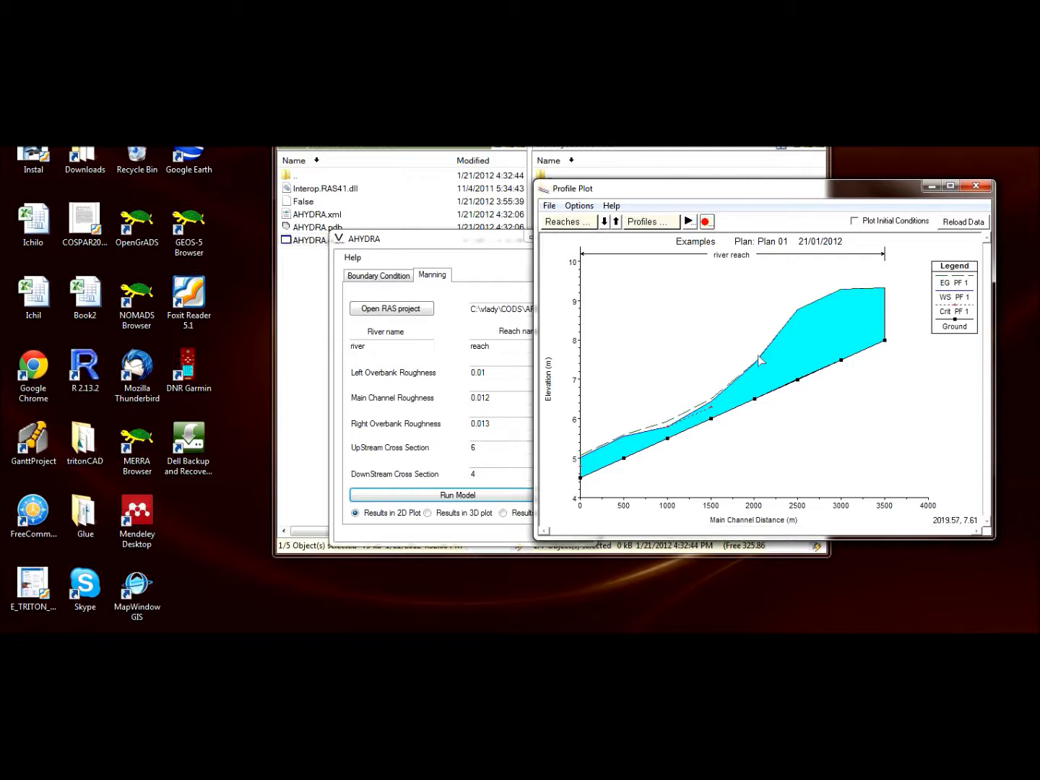
- Close the profile plot and set left, main channel and right roughness all to 0.1
left_click(976, 189)
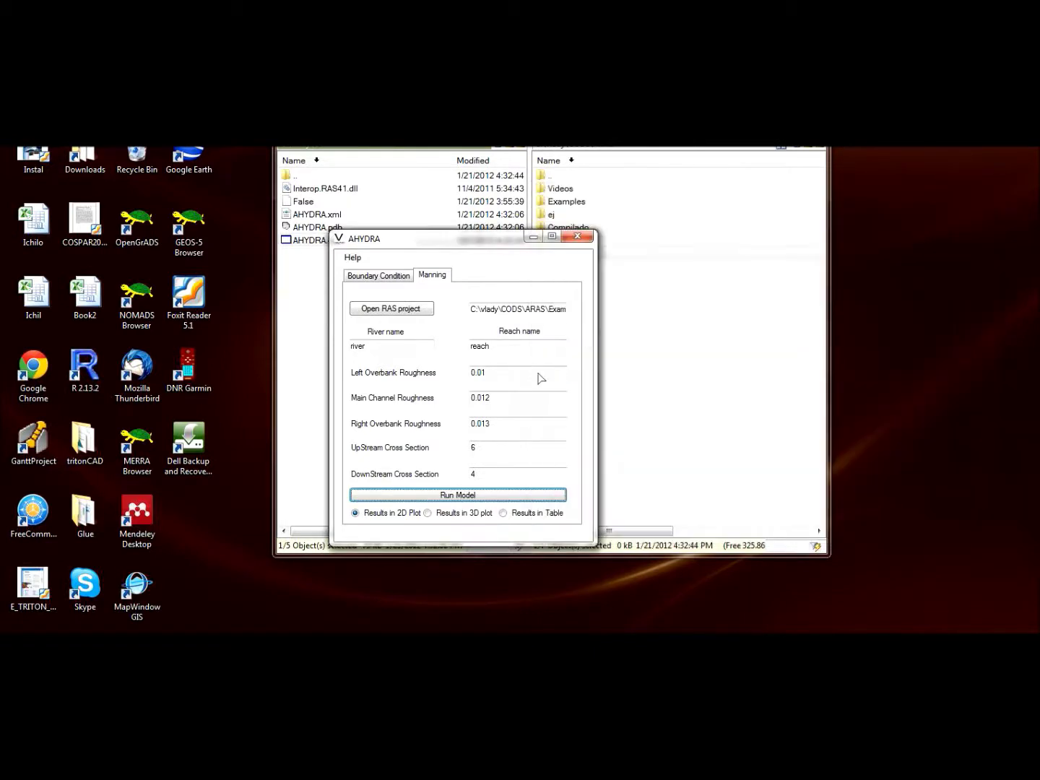
double_click(515, 374)
type("0.")
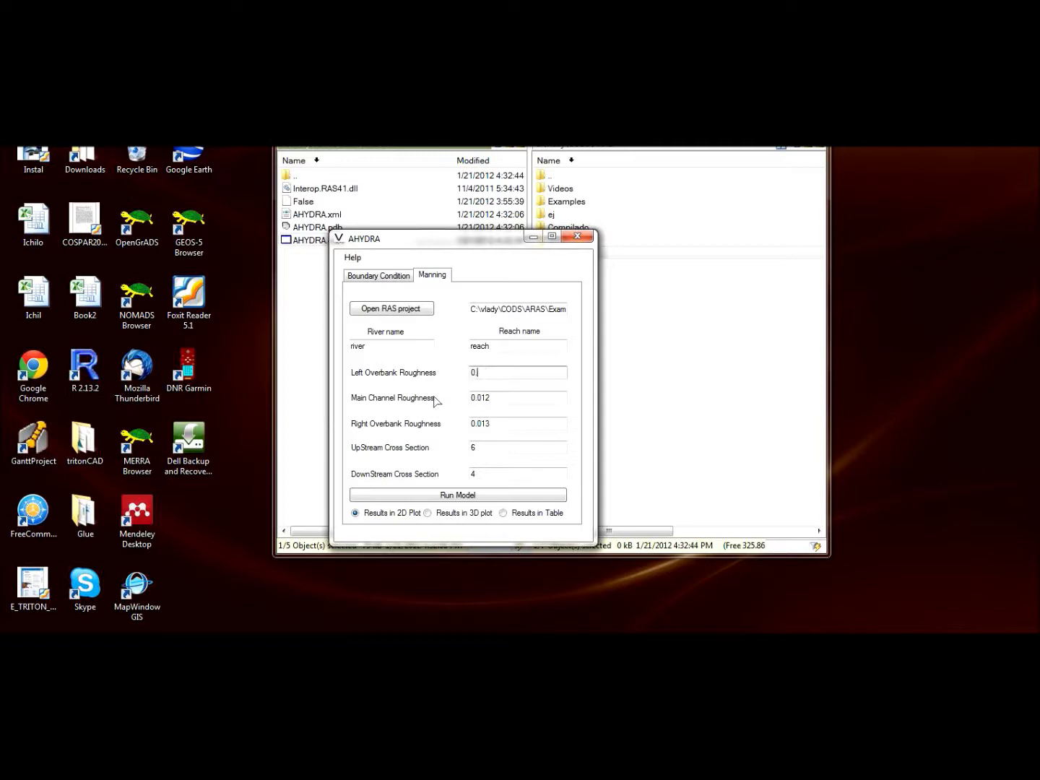
type("1")
key("Tab")
type("0")
key("Tab")
type("0.1")
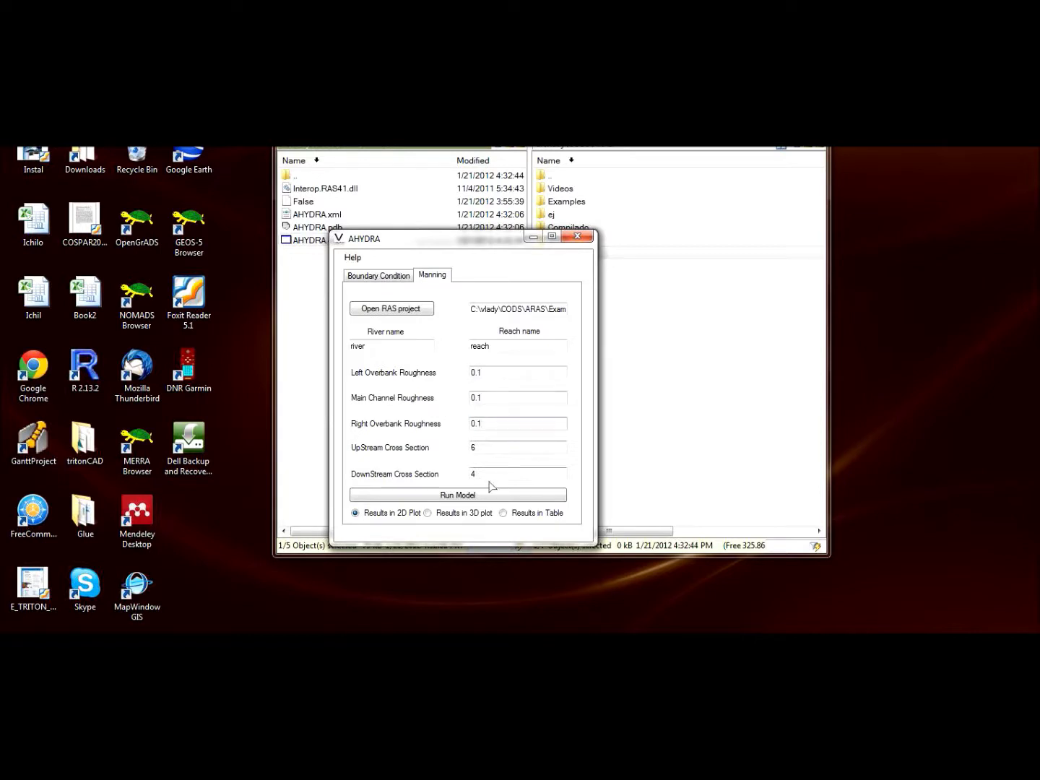
- Run the model, close the resulting profile plot, and open the Help menu
left_click(488, 496)
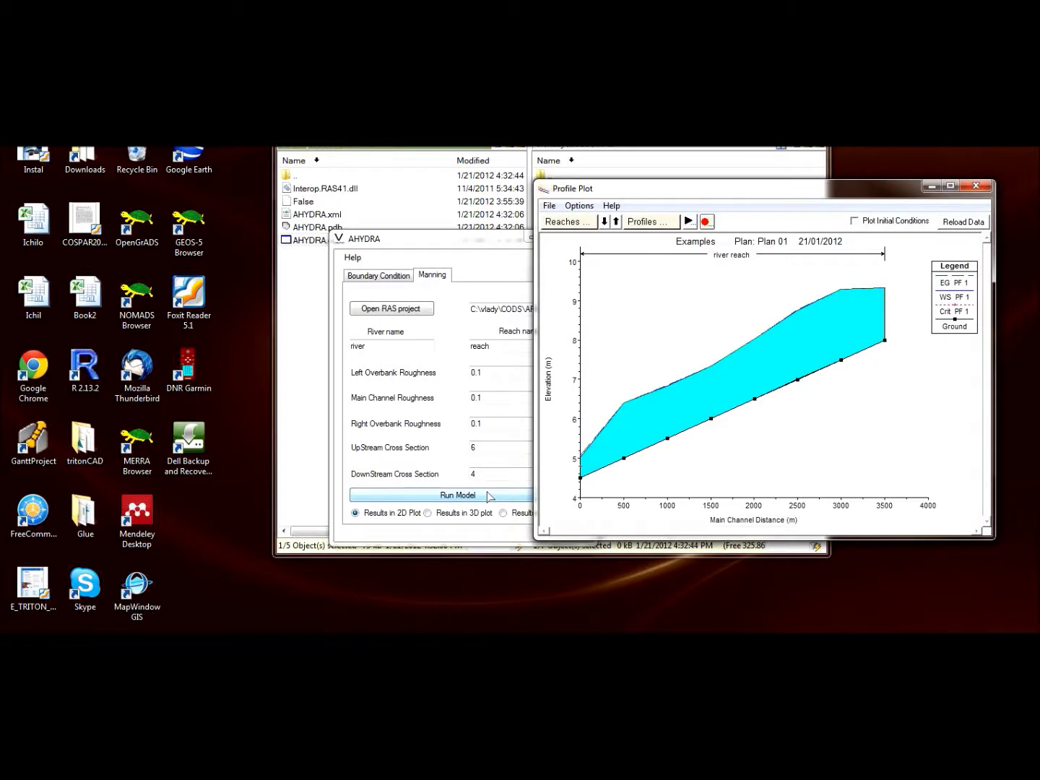
left_click(975, 187)
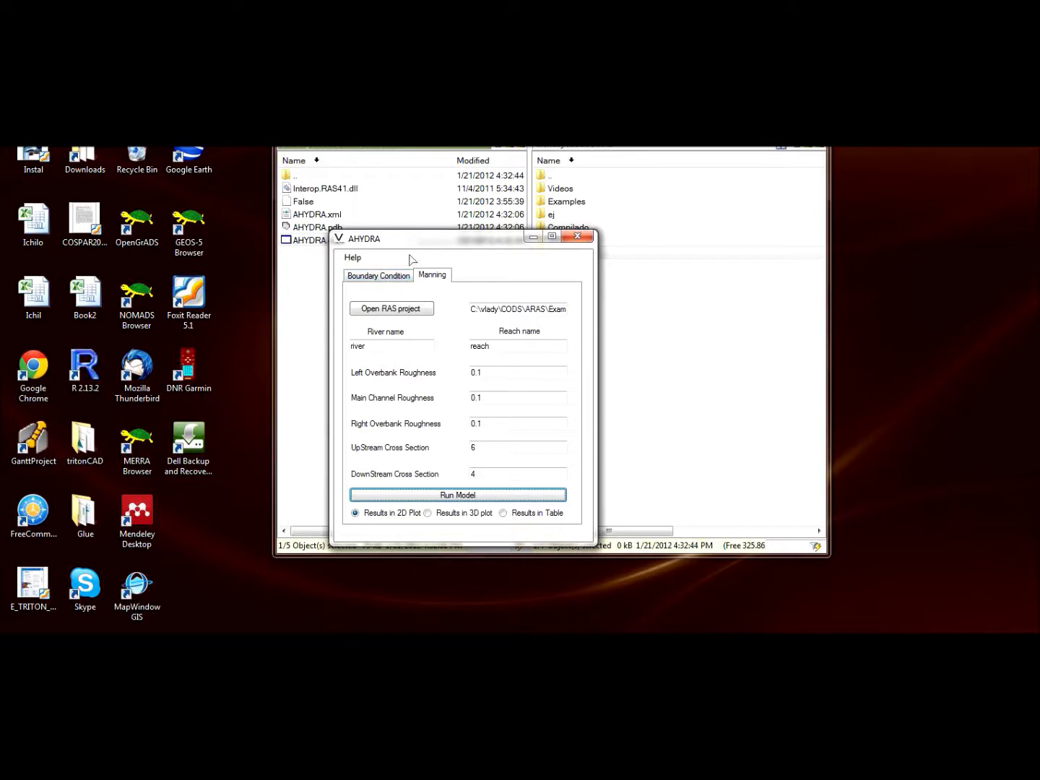
left_click(356, 261)
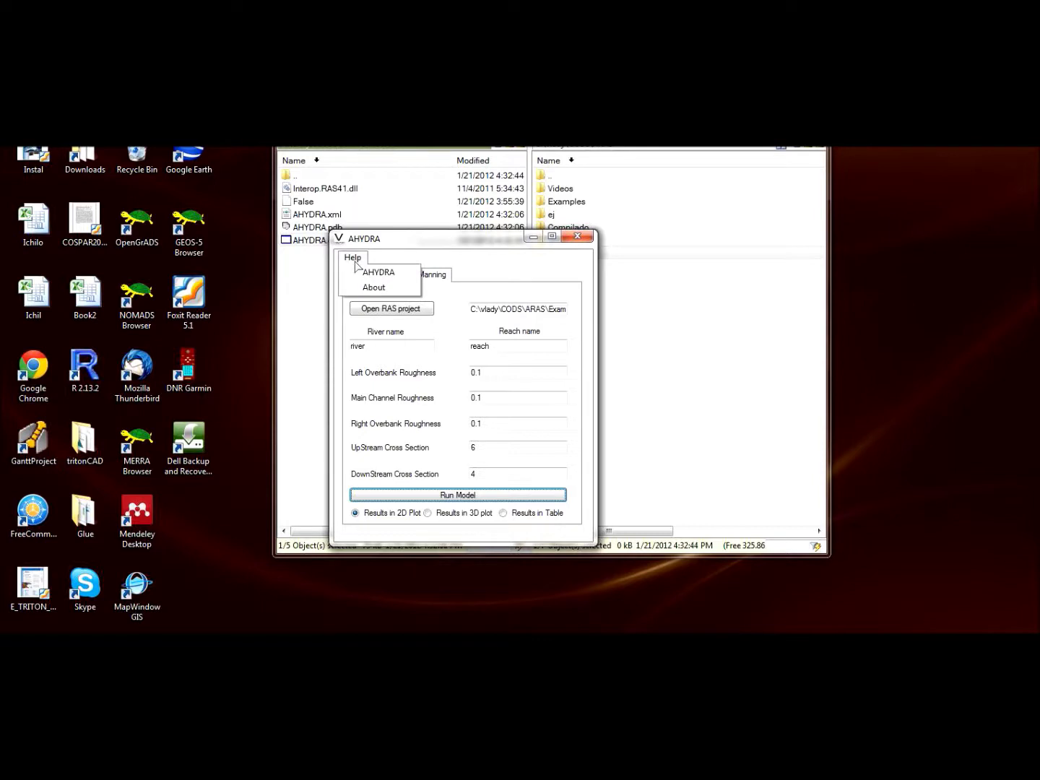